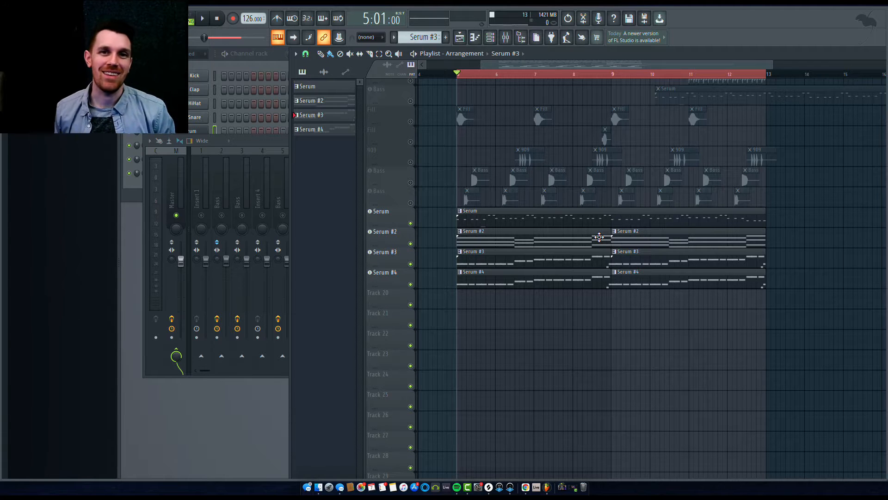
Play back the looped Serum section, and look over the Serum channel in the mixer.
key("space")
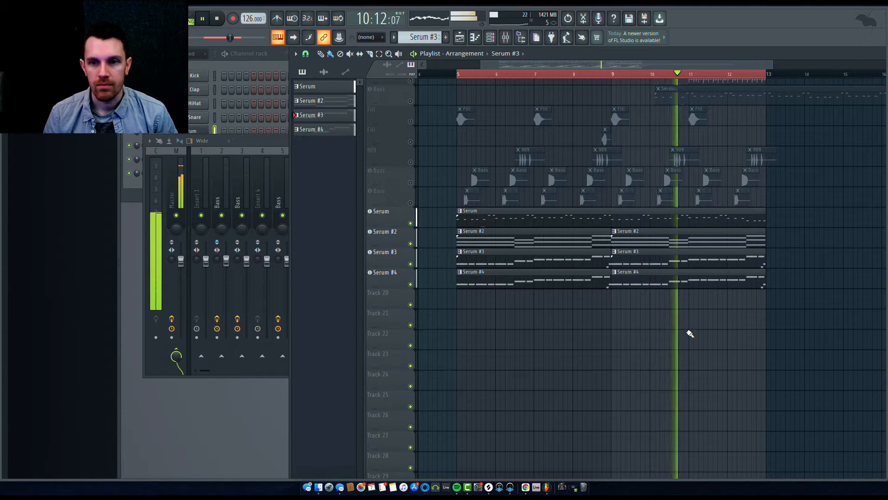
key("space")
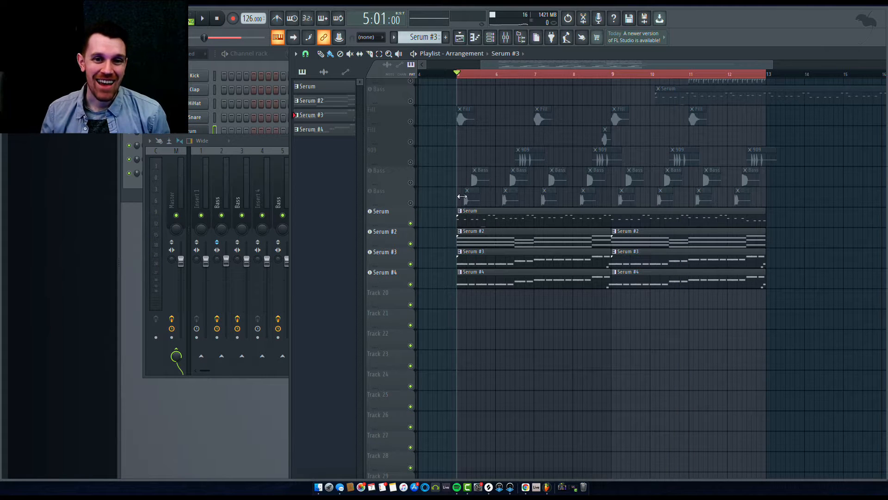
left_click(281, 141)
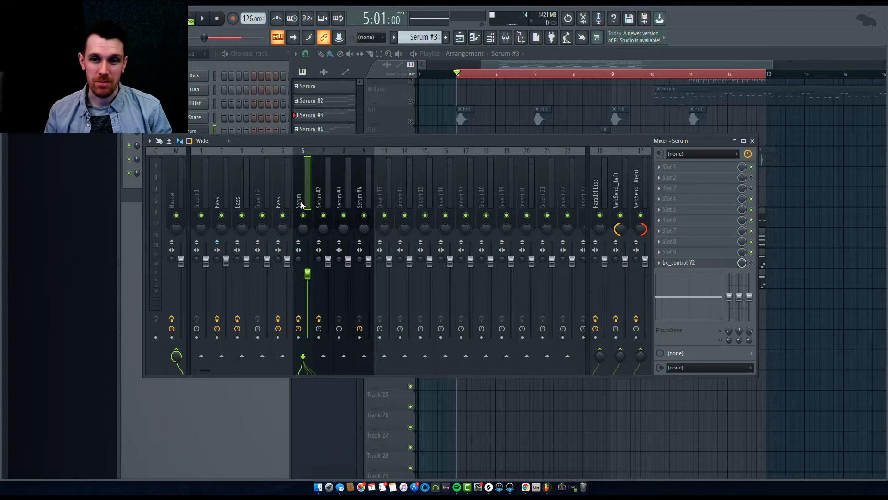
left_click(629, 53)
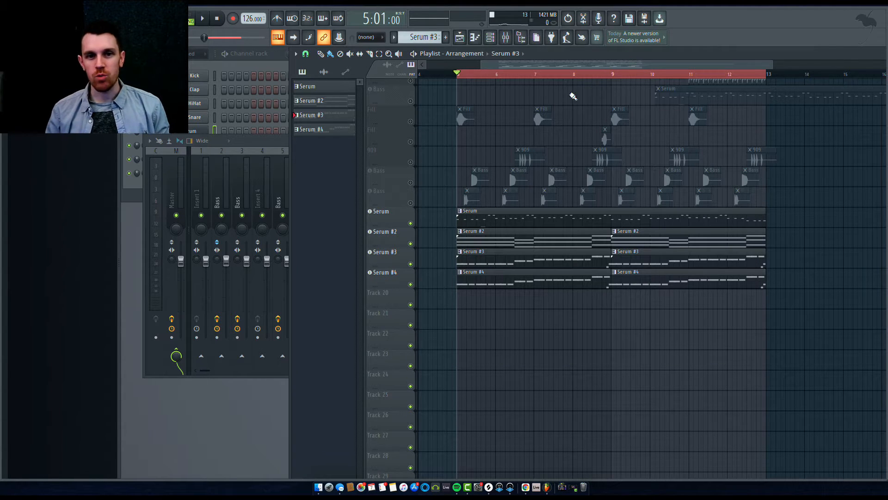
Open the Serum track's synth and try two unison voices on OSC A and OSC B, returning both to 1.
left_click(387, 213)
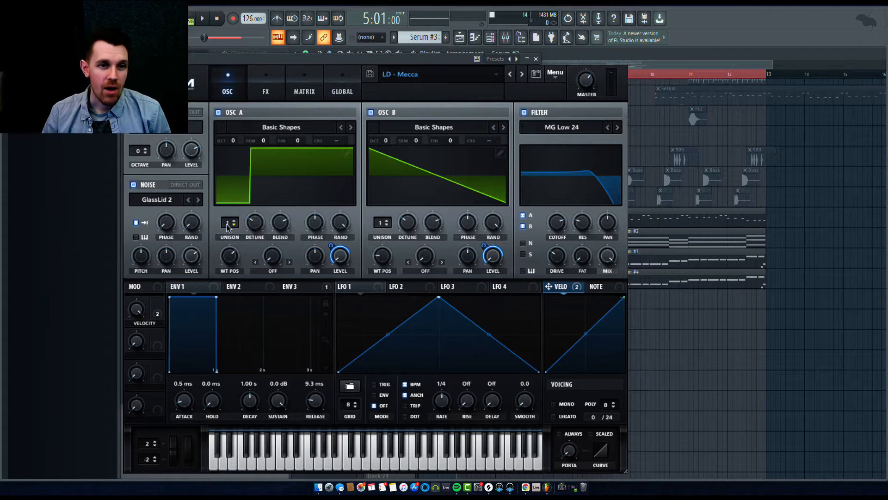
left_click_drag(227, 227, 228, 220)
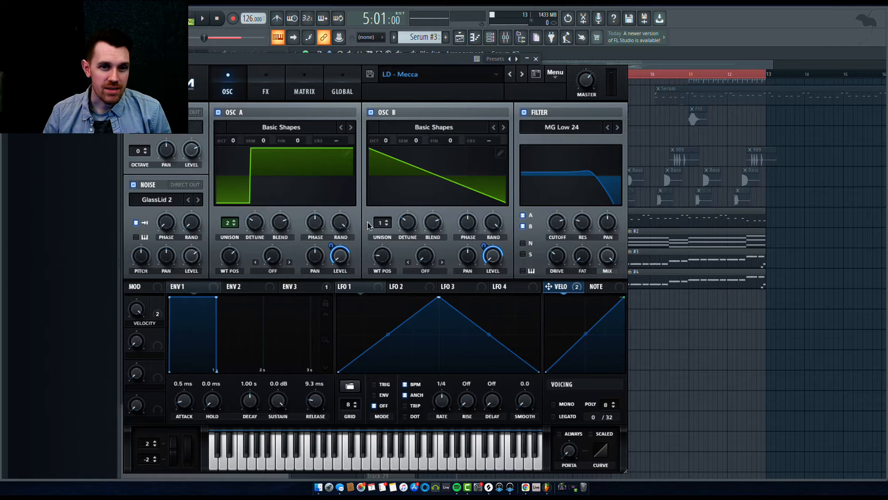
left_click_drag(380, 226, 381, 220)
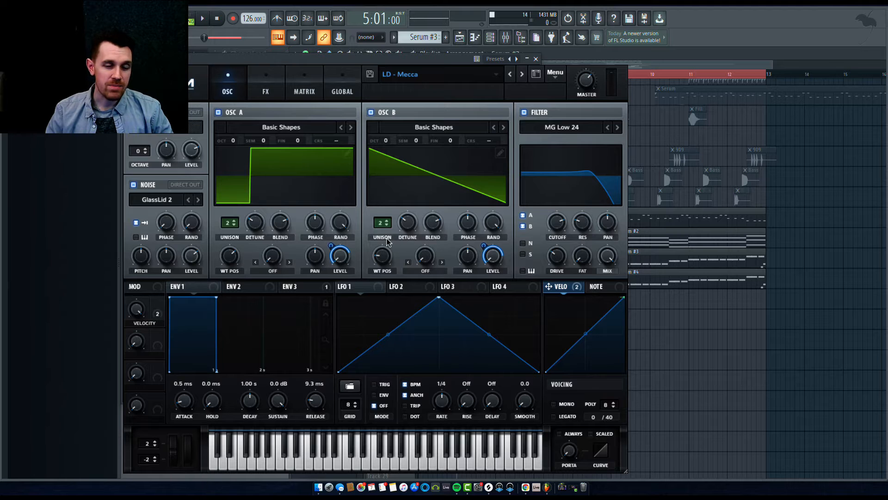
mouse_move(400, 225)
left_mouse_down()
mouse_move(407, 264)
mouse_move(405, 224)
left_mouse_up()
mouse_move(261, 225)
left_mouse_down()
mouse_move(259, 259)
mouse_move(257, 232)
left_mouse_up()
left_click(234, 224)
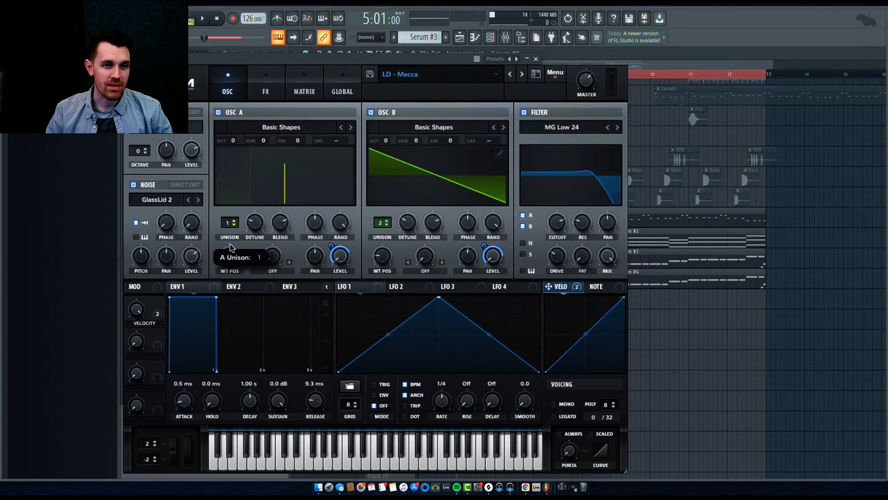
left_click(387, 224)
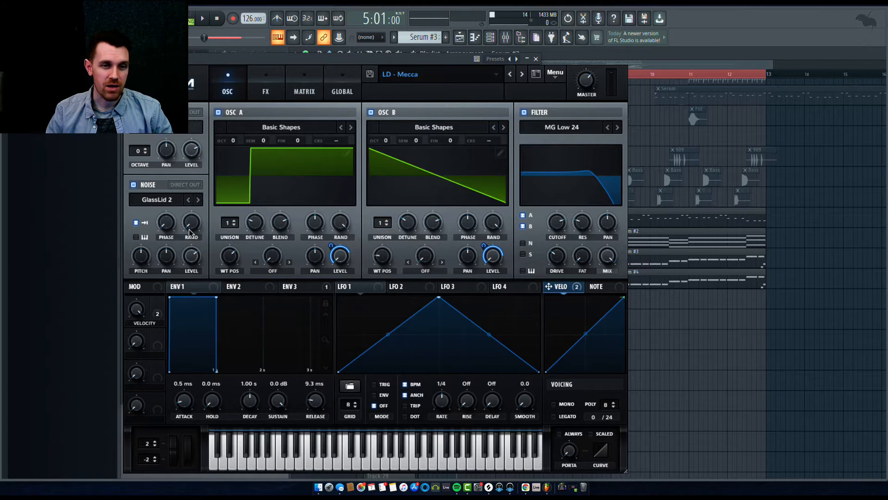
Play the loop with OSC A raised to two unison voices, stop playback and return its unison to 1.
left_click(228, 224)
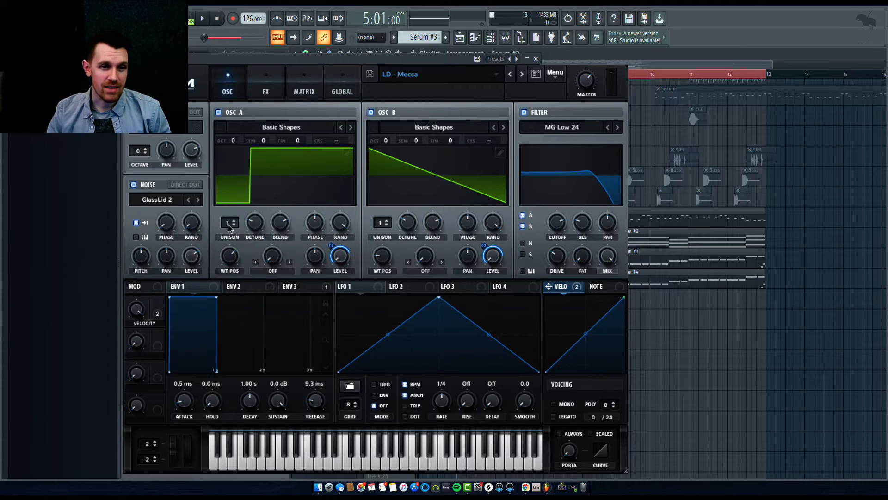
key("space")
left_click_drag(230, 225, 231, 222)
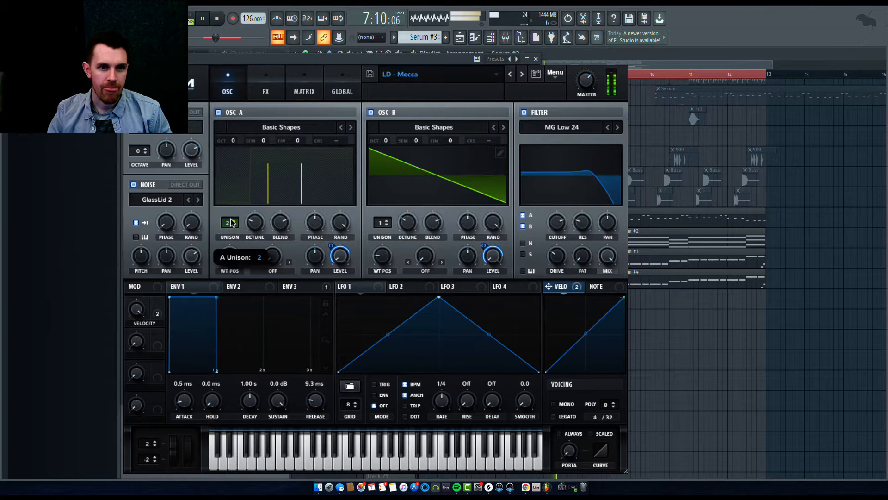
left_click_drag(382, 223, 385, 227)
key("space")
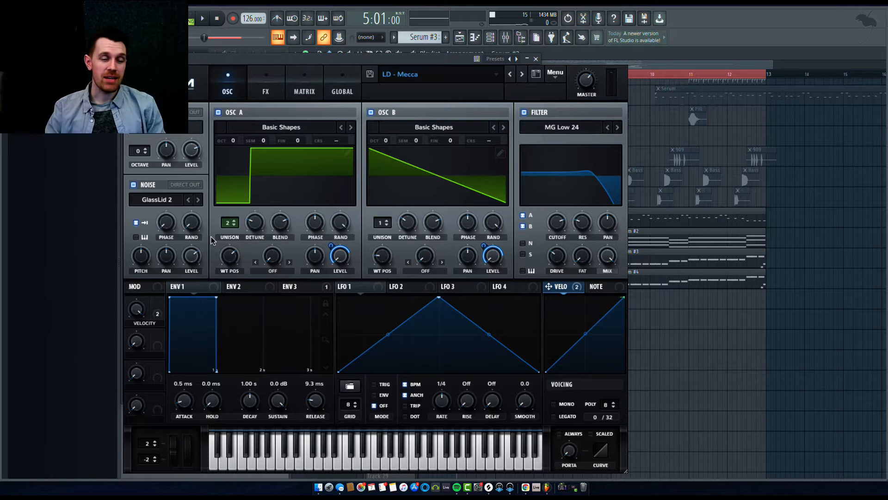
left_click_drag(254, 226, 255, 225)
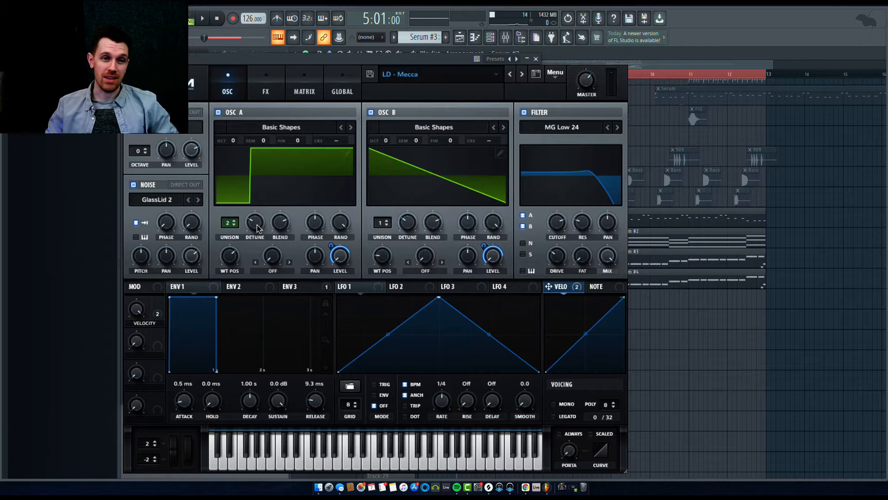
left_click(233, 224)
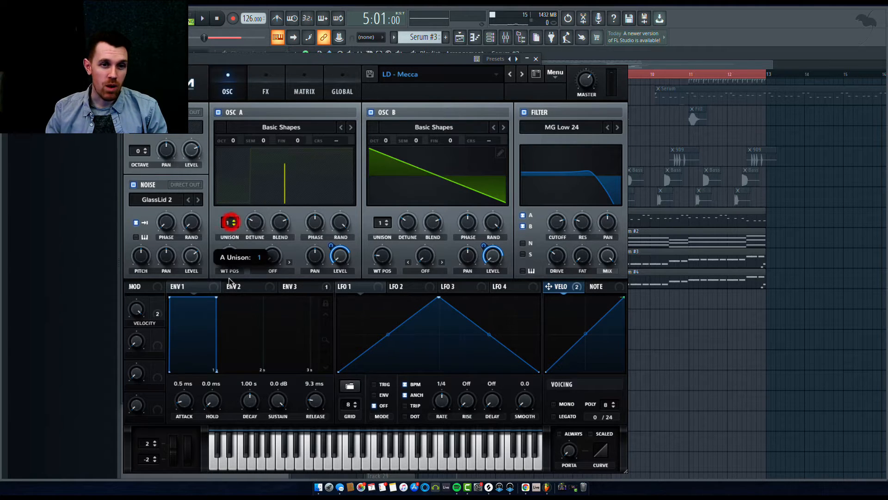
Replay the loop while varying OSC A's unison, leave it at 1 voice, stop playback and close the synth.
key("space")
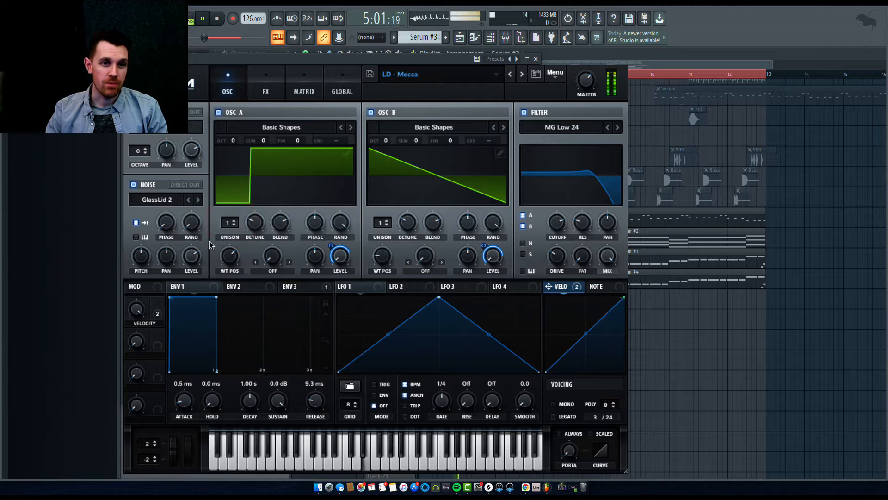
left_click(228, 224)
left_click_drag(229, 223, 230, 236)
key("space")
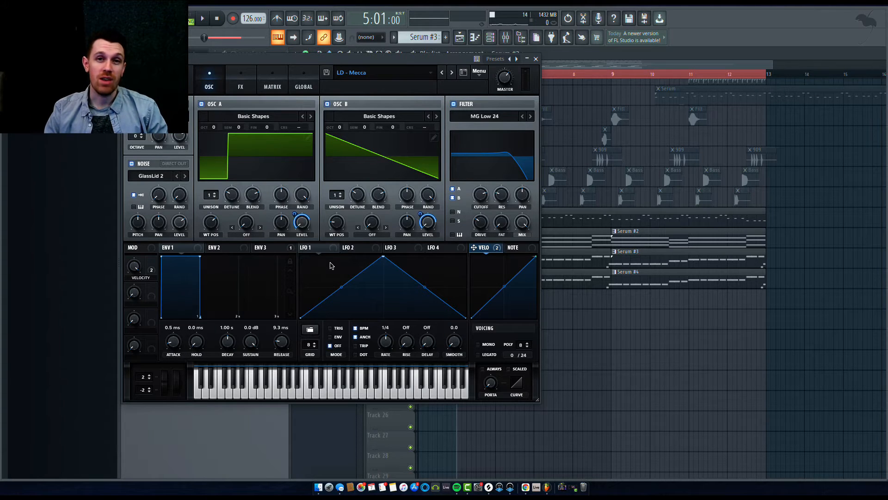
left_click(536, 59)
Open bx_control V2 on the Serum mixer track and sweep its Stereo-Width between mono and 400 %, finishing at 63 %.
key("F9")
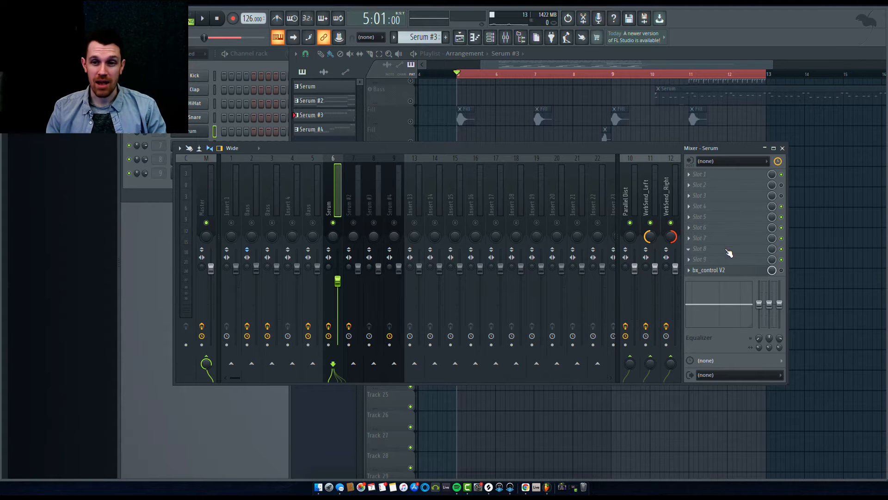
left_click(720, 272)
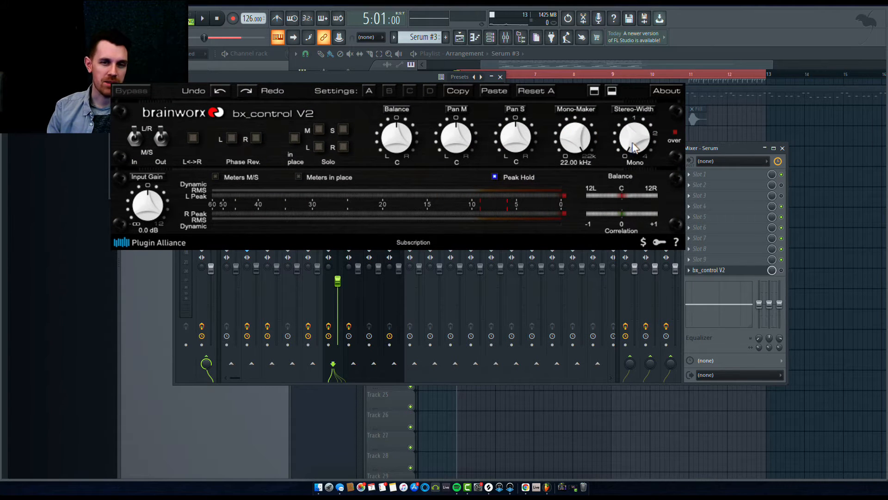
left_click_drag(629, 135, 632, 83)
left_click_drag(629, 132, 630, 188)
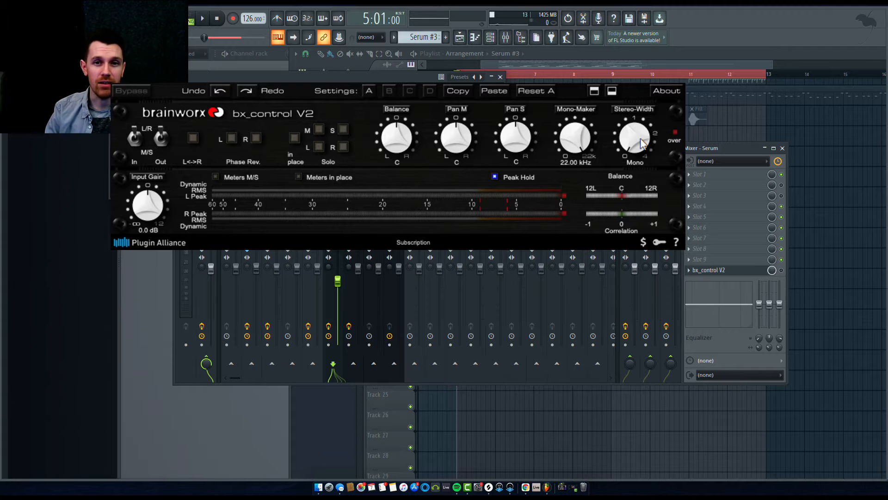
left_click_drag(641, 142, 644, 87)
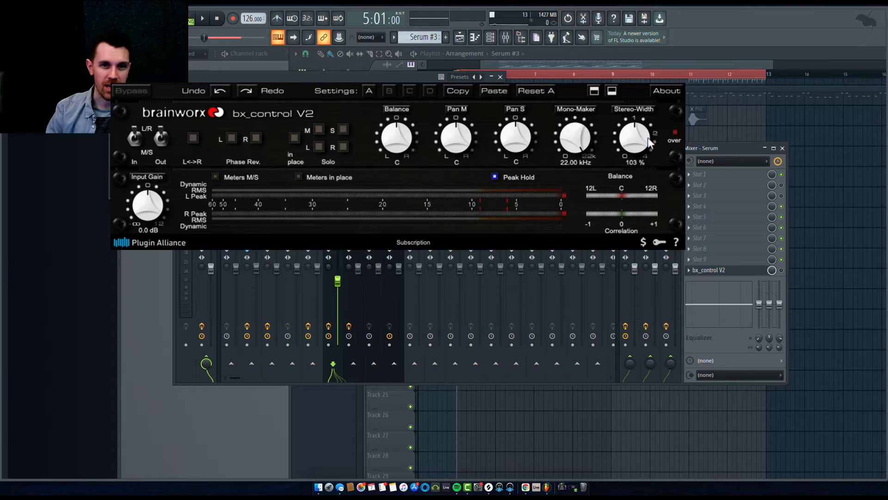
mouse_move(628, 148)
left_mouse_down()
mouse_move(627, 90)
mouse_move(623, 143)
mouse_move(630, 104)
mouse_move(638, 137)
left_mouse_up()
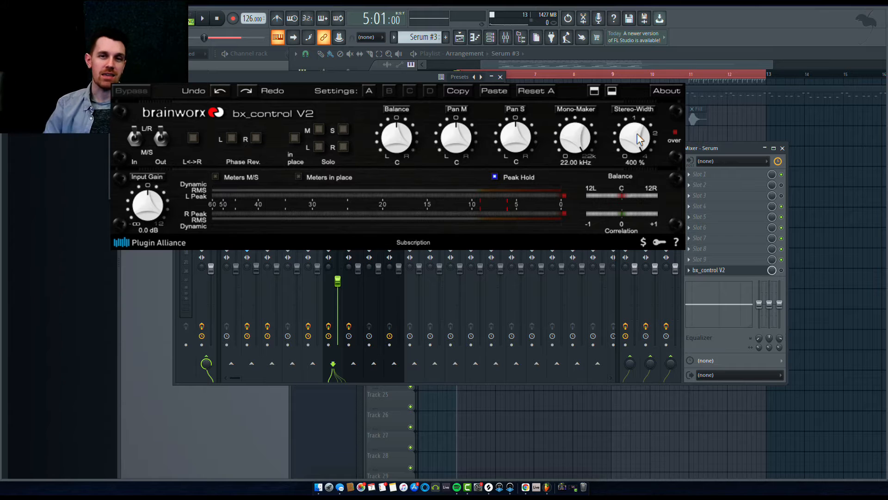
left_click_drag(638, 142, 465, 195)
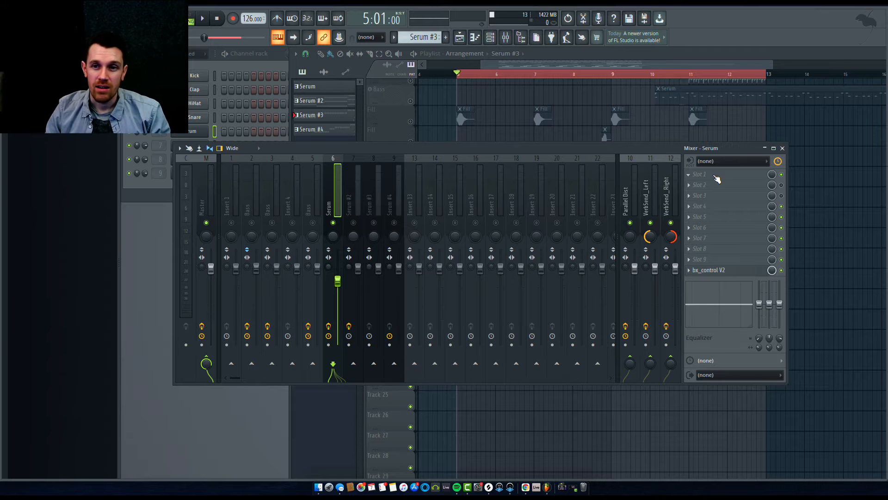
Find H-Delay Stereo in the effect plugin list and load it into the first slot of the Serum mixer track.
left_click(717, 179)
left_click(817, 22)
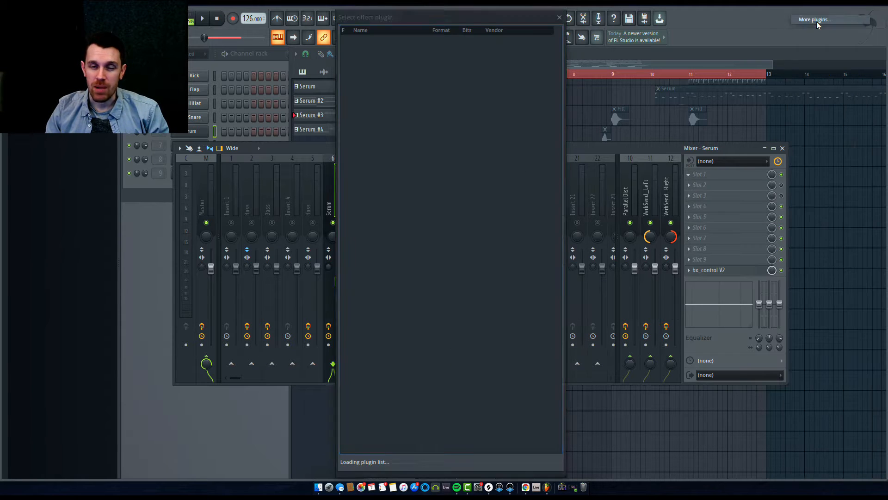
type("h-wa")
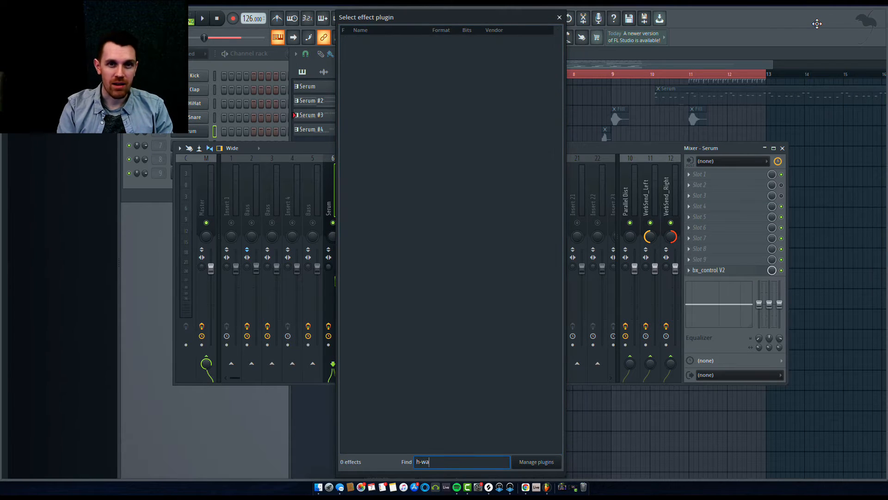
key("BackSpace")
key("BackSpace")
type("delay")
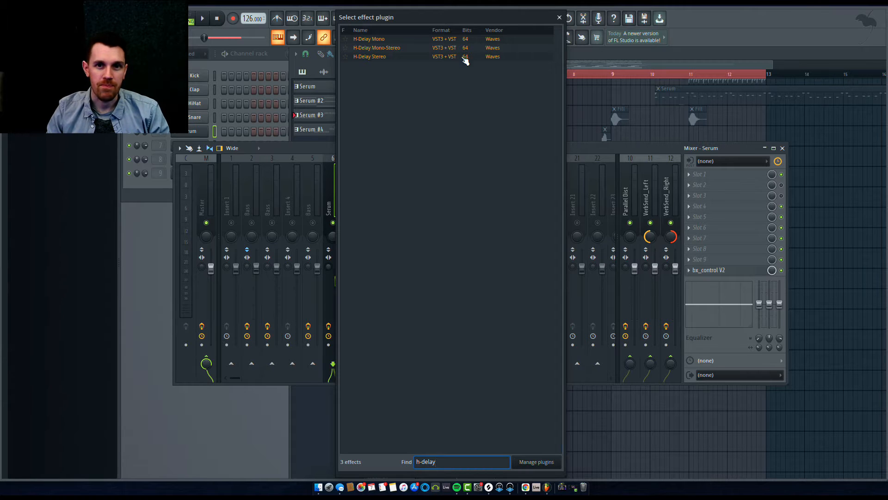
double_click(464, 57)
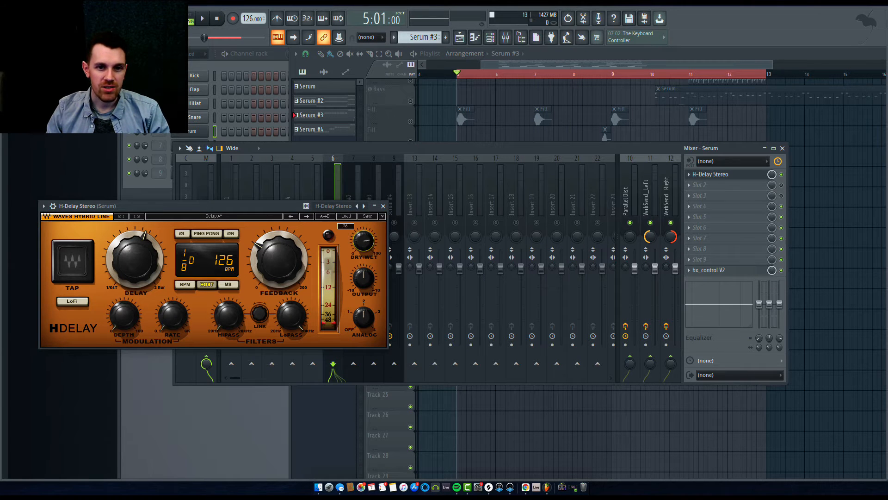
Turn on Ping Pong in H-Delay, and raise Dry/Wet from 0 to just under halfway while auditioning the loop.
left_click_drag(364, 242, 364, 270)
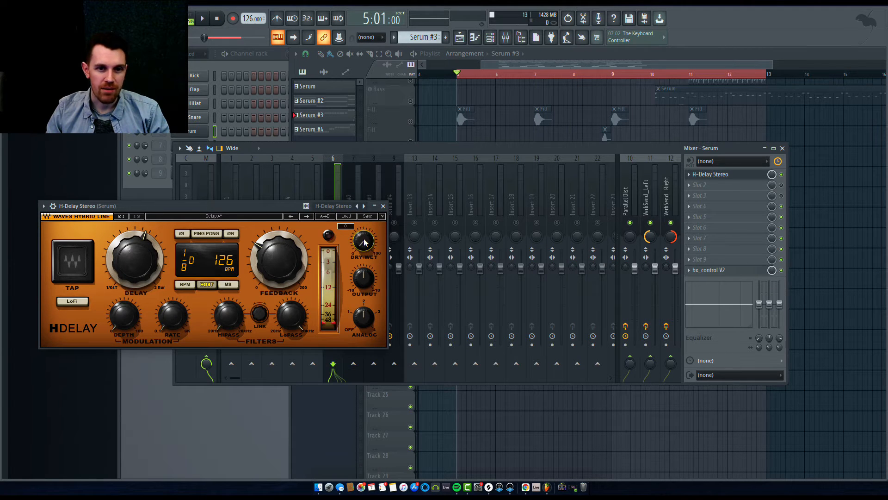
left_click(207, 233)
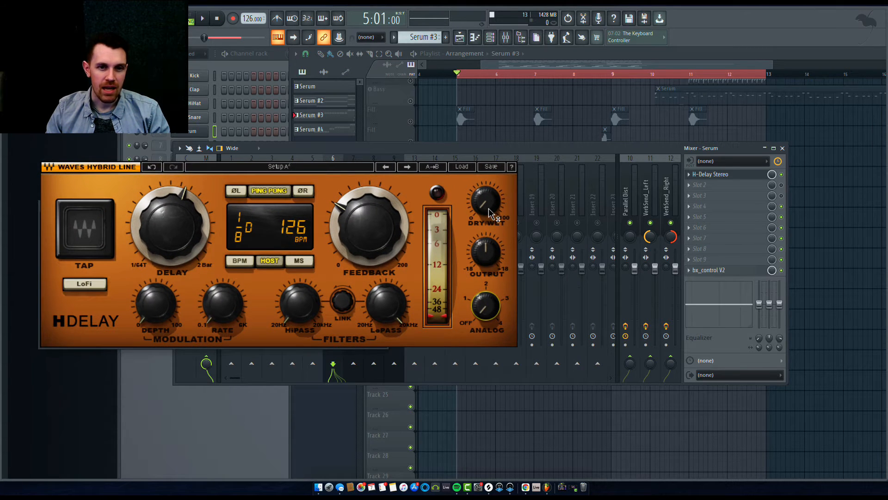
mouse_move(476, 214)
left_mouse_down()
mouse_move(479, 184)
mouse_move(480, 217)
mouse_move(480, 203)
mouse_move(490, 204)
mouse_move(490, 226)
mouse_move(490, 207)
left_mouse_up()
key("space")
key("space")
key("space")
key("space")
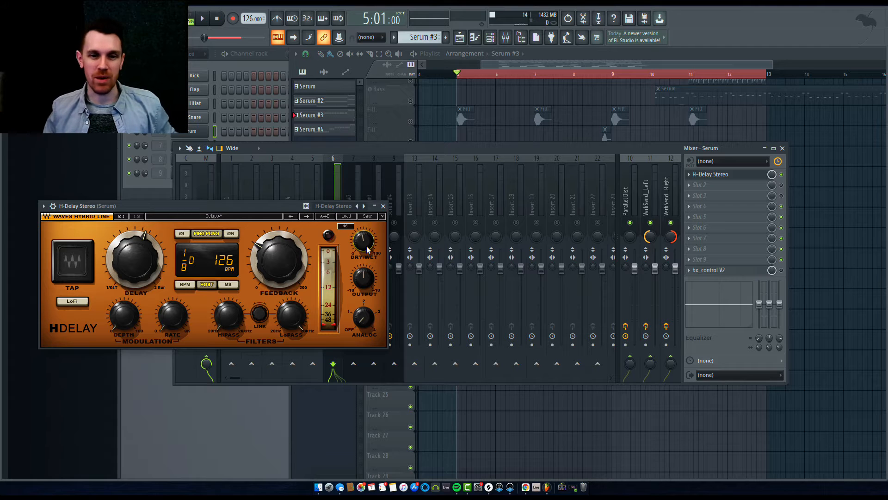
left_click(369, 243)
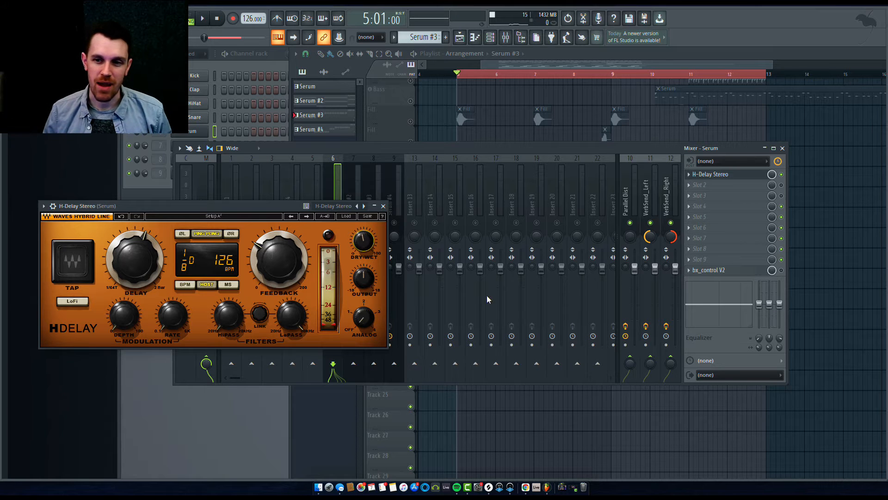
Play the loop while switching bx_control V2 on the Serum track to compare stereo and mono, leaving it bypassed.
key("space")
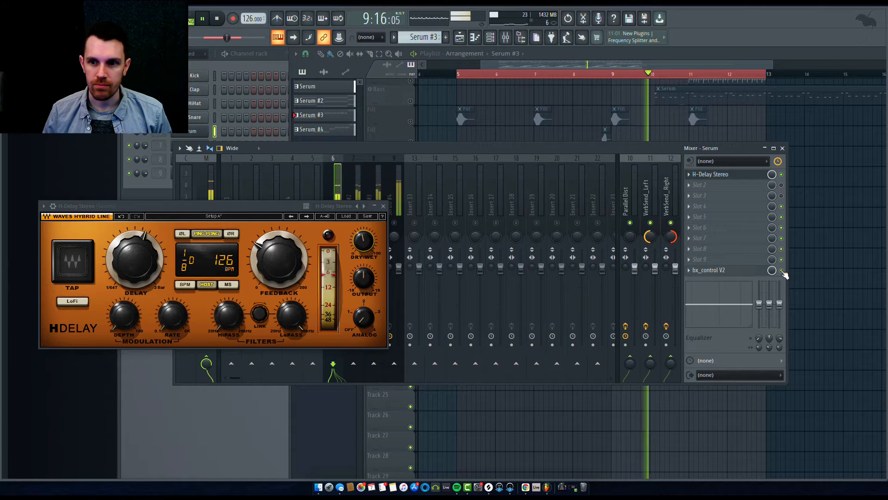
left_click(781, 271)
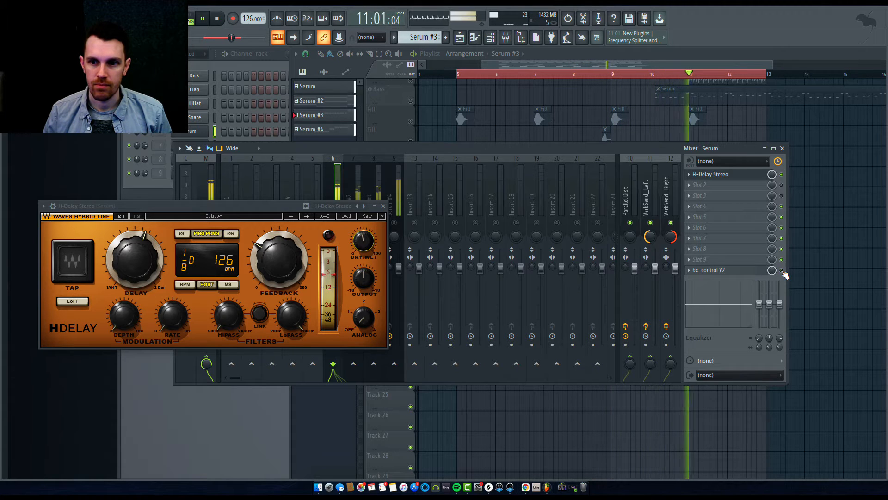
key("space")
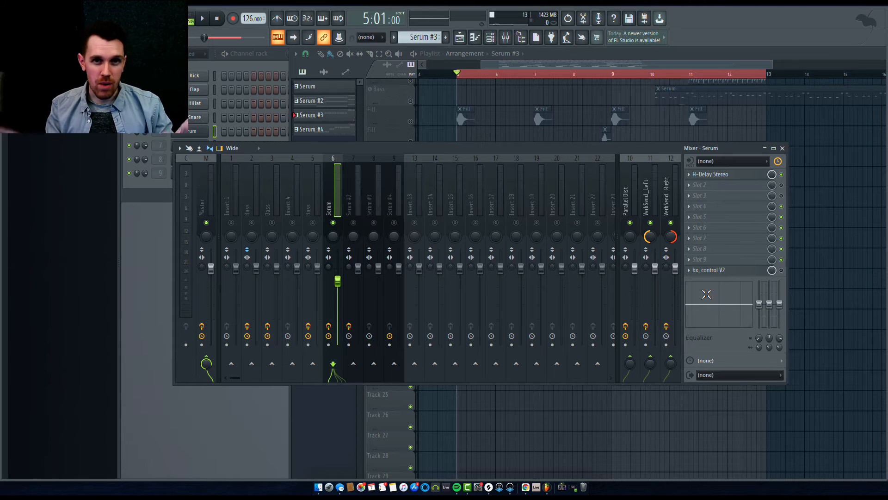
Reopen the bx_control V2 settings on the Serum mixer track to review its Stereo-Width.
left_click(713, 271)
left_click(713, 270)
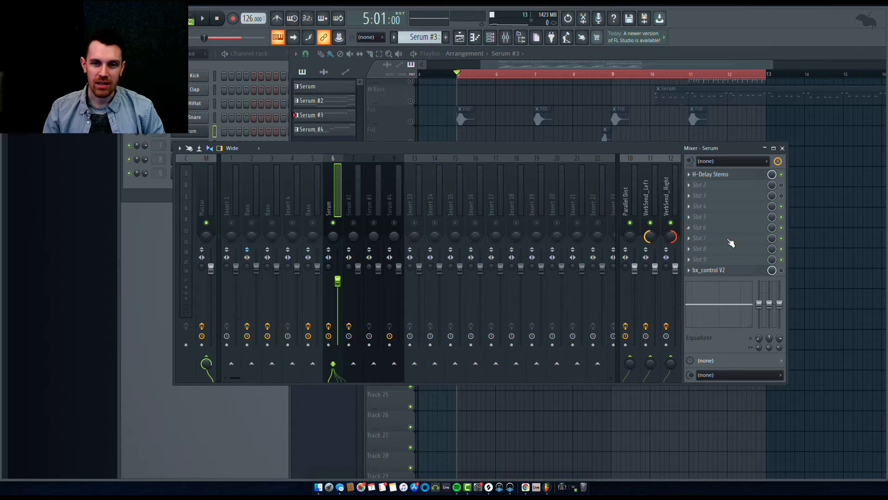
left_click(716, 271)
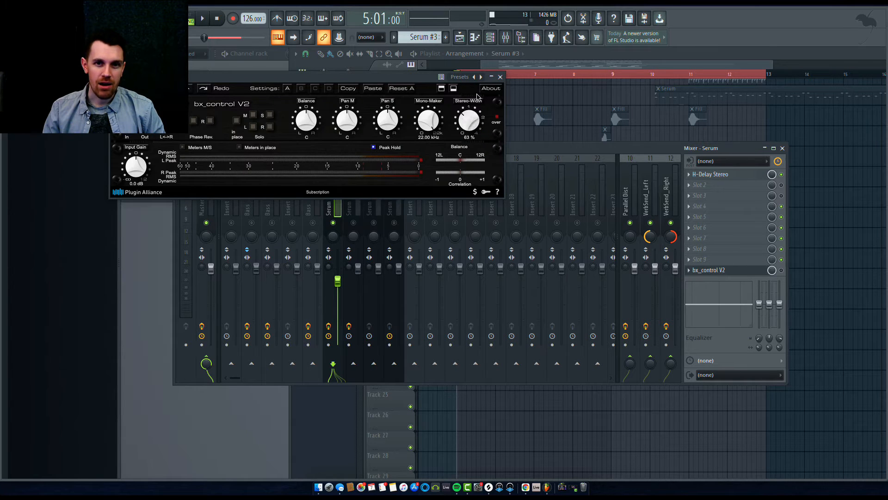
Play the loop while sweeping bx_control V2's Stereo-Width past 100% and down to Mono, with Mono-Maker off.
left_click_drag(477, 96, 475, 141)
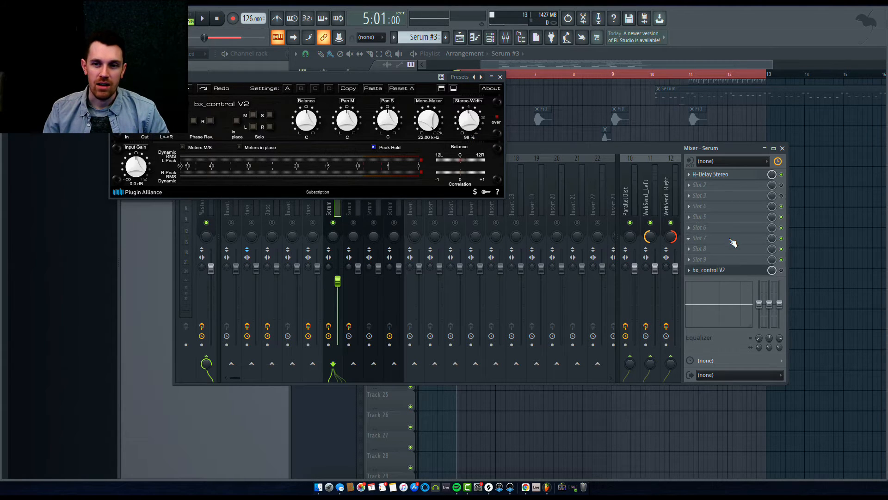
left_click_drag(469, 121, 481, 169)
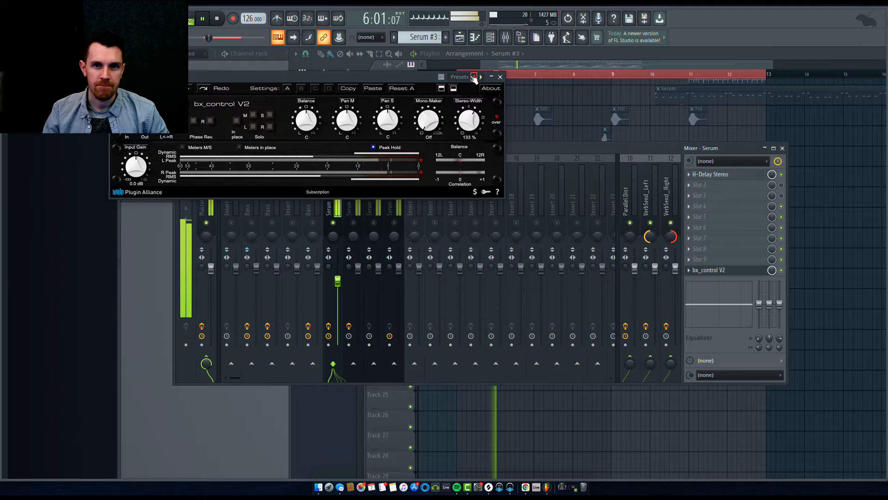
left_click_drag(475, 76, 476, 155)
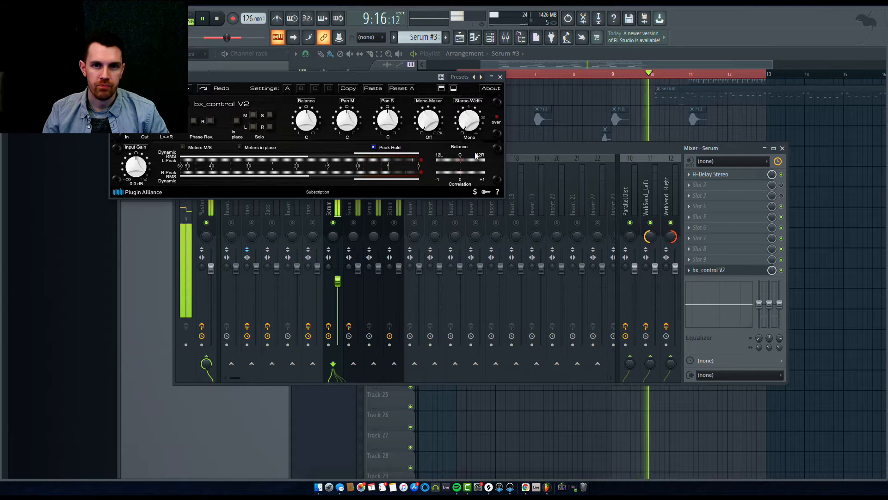
key("space")
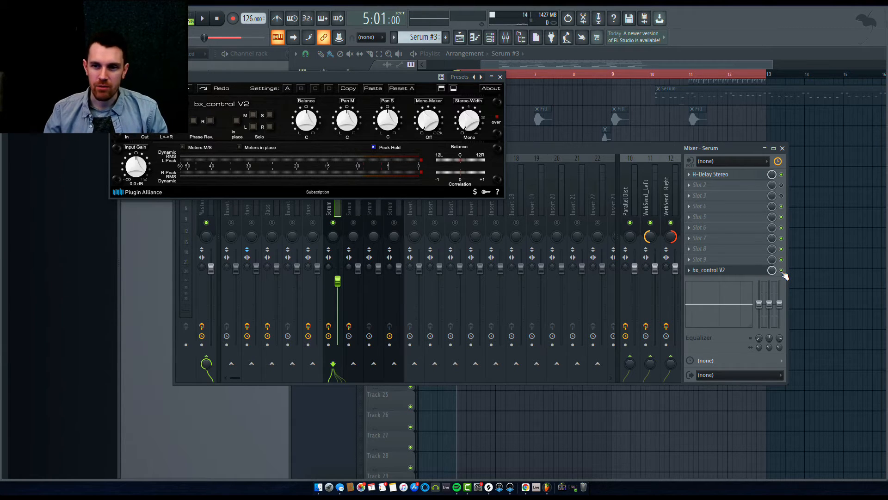
Search the effect plugins for "wider" and load Wider into the second slot of the Serum mixer track.
left_click(716, 184)
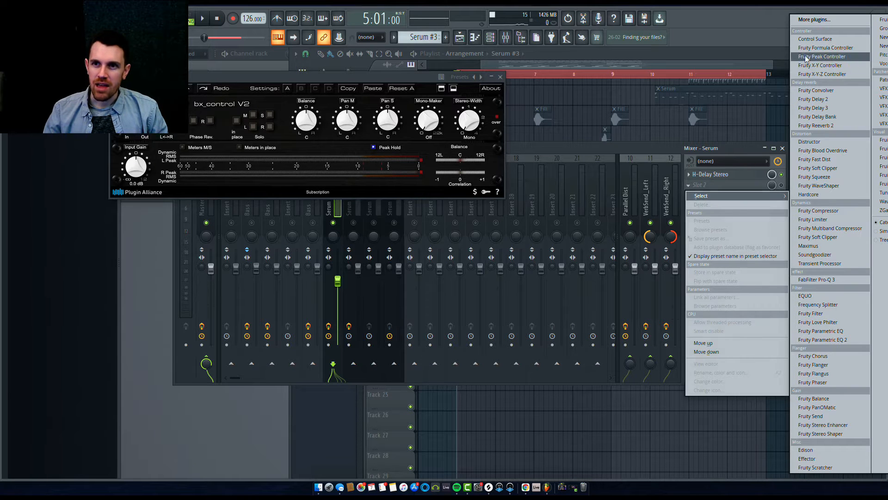
left_click(847, 22)
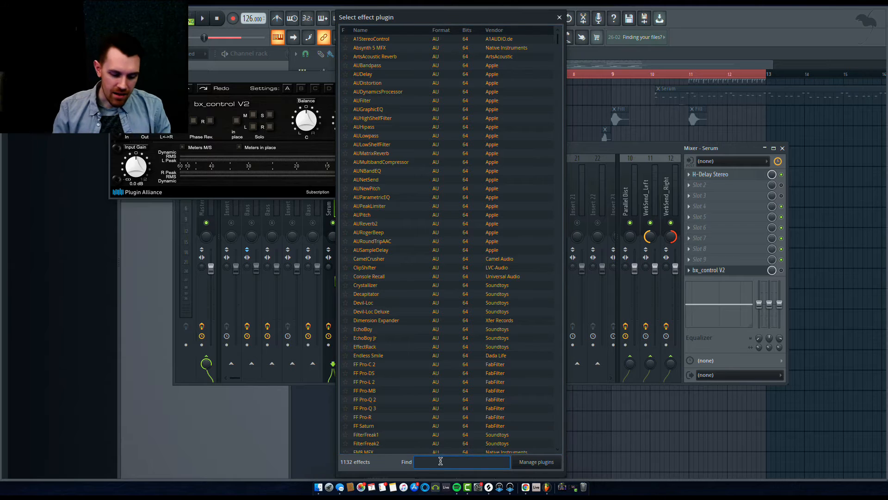
type("wider")
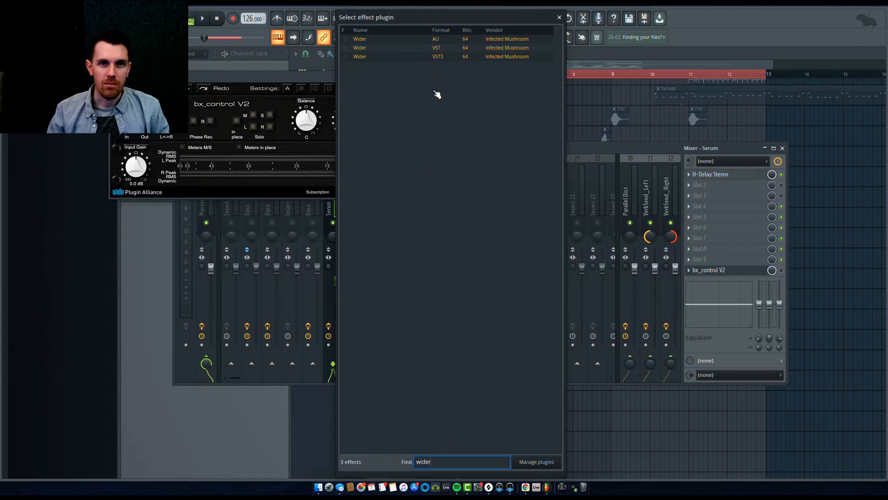
double_click(437, 56)
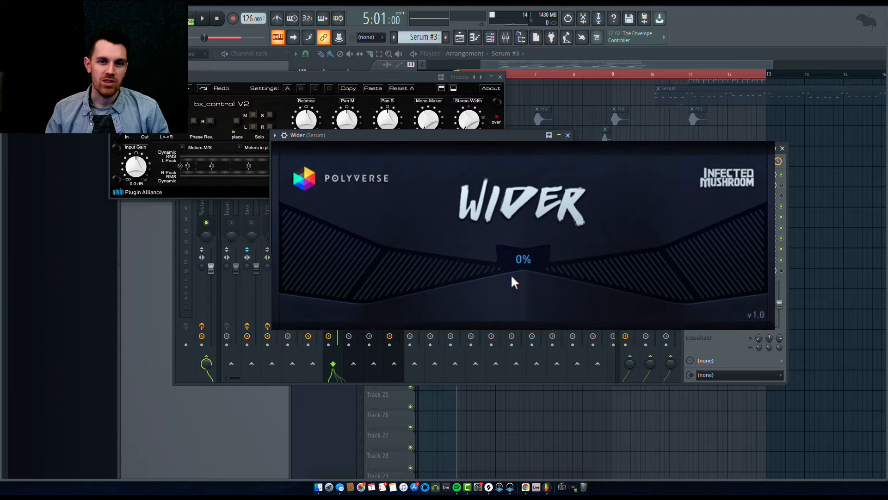
Audition the loop while raising Wider's width amount from 0%, and ease it back to about 79%.
key("space")
left_click_drag(529, 259, 572, 301)
key("space")
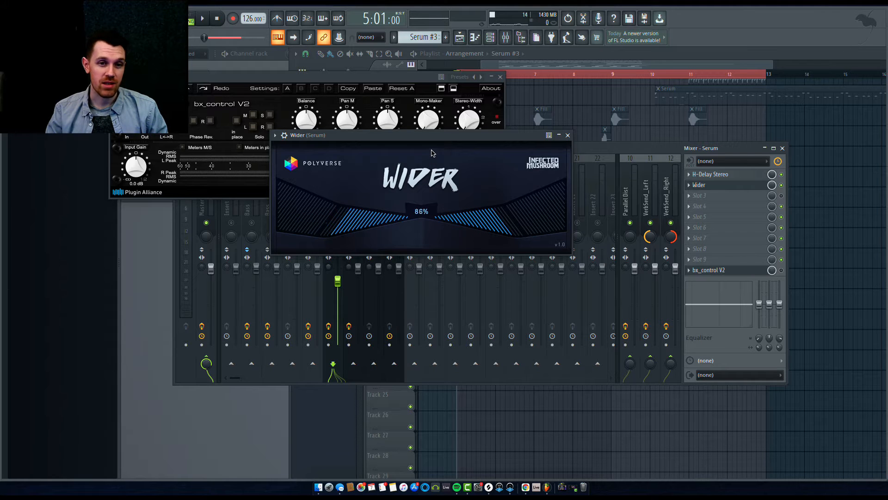
mouse_move(430, 149)
left_mouse_down()
mouse_move(432, 207)
mouse_move(432, 137)
mouse_move(434, 212)
mouse_move(433, 157)
left_mouse_up()
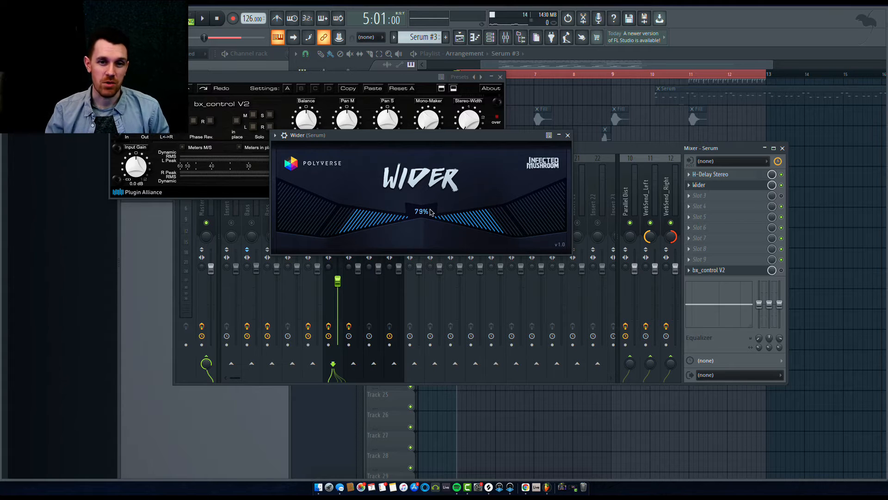
mouse_move(430, 212)
left_mouse_down()
mouse_move(425, 175)
mouse_move(426, 211)
left_mouse_up()
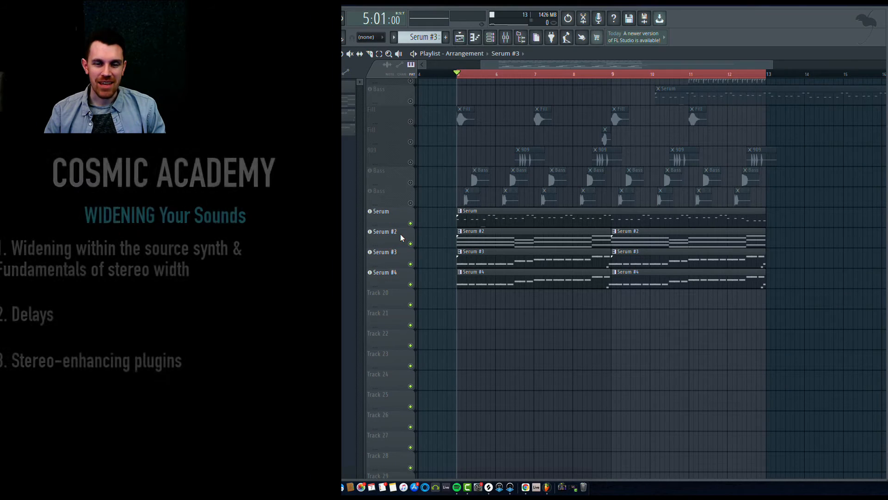
Select the Serum #2 mixer track and play the loop to hear the layered Serum parts.
left_click(506, 37)
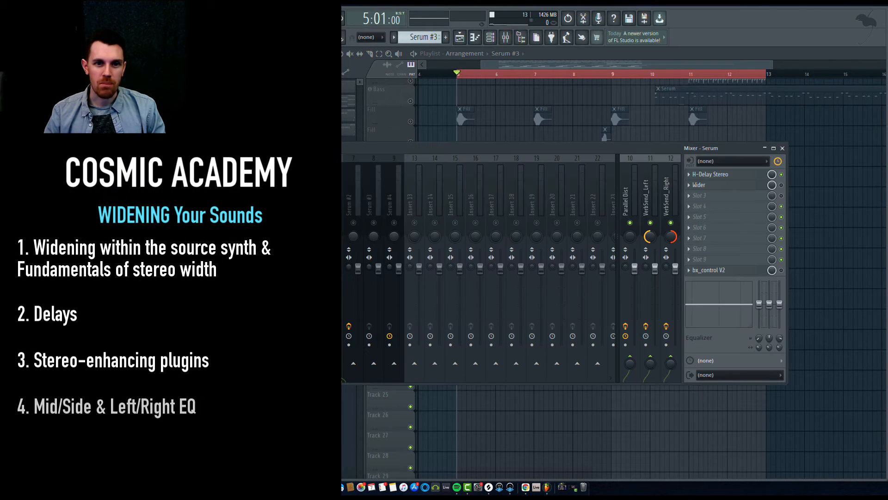
left_click(353, 193)
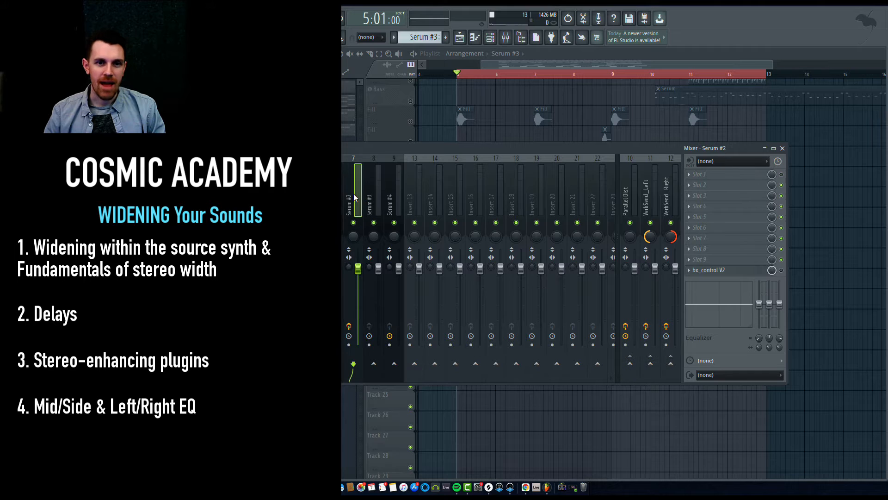
key("space")
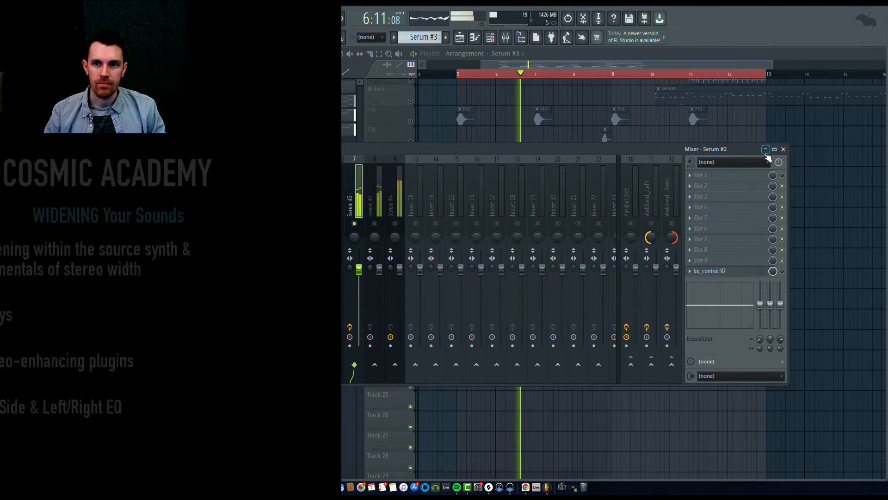
left_click(782, 149)
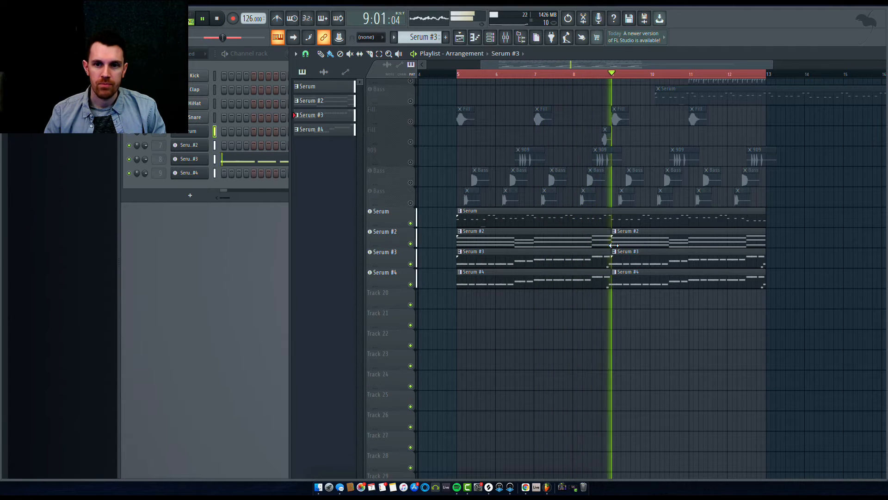
key("space")
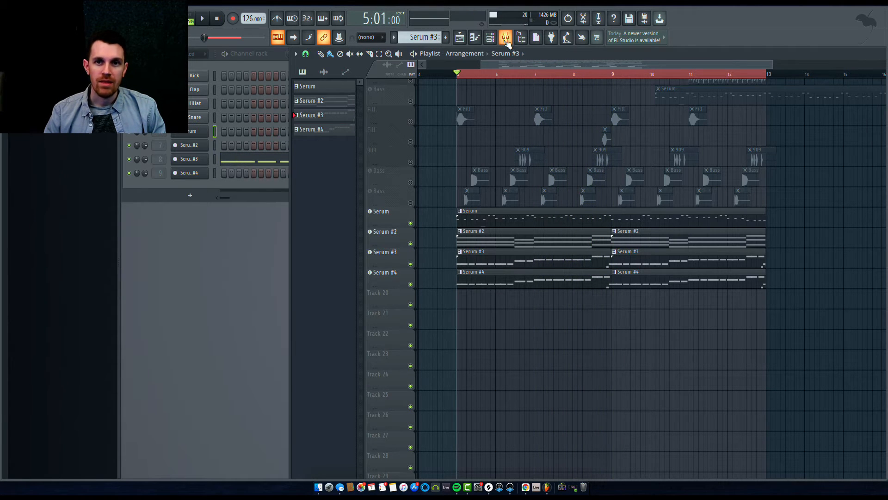
Load FabFilter Pro-Q 3 into the first slot of the Serum #2 mixer track and move its window fully into view.
left_click(506, 39)
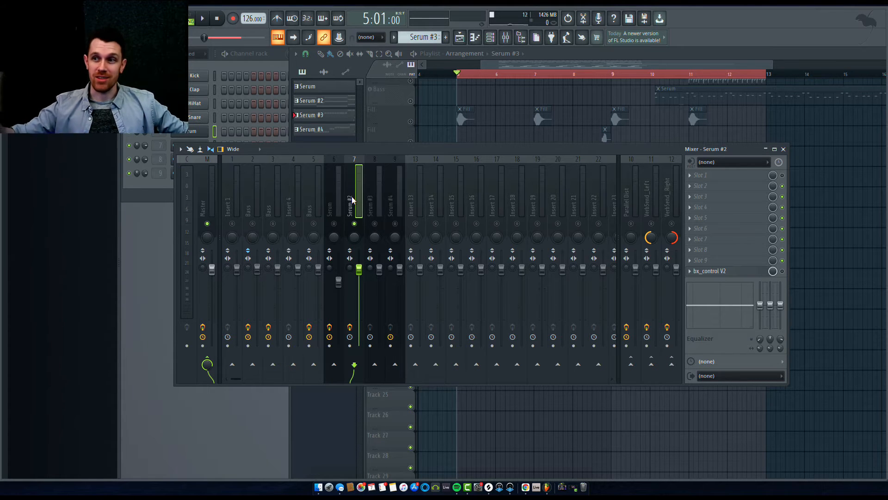
left_click(716, 179)
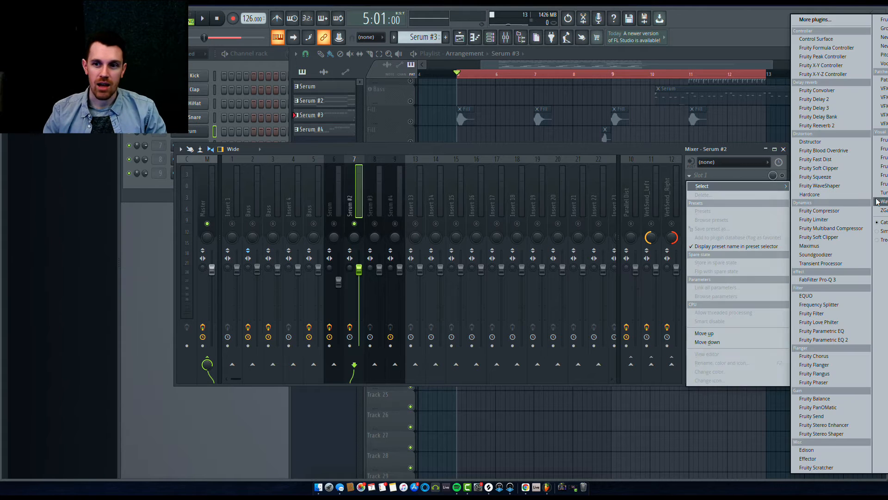
left_click(846, 282)
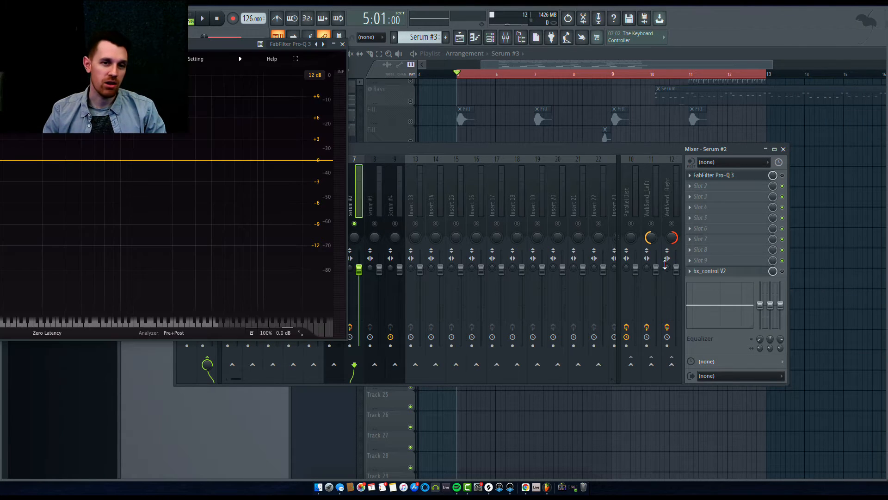
left_click_drag(244, 46, 585, 70)
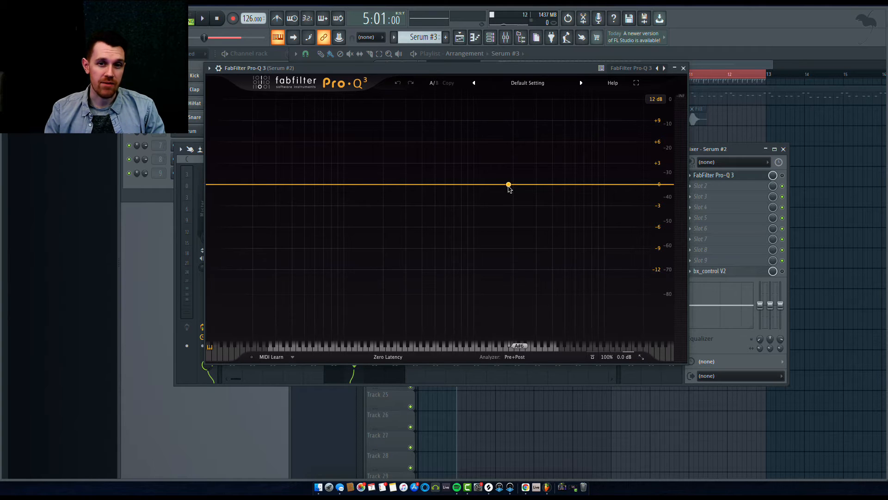
Add a left-channel bell boost of about 3.7 dB near 808 Hz in Pro-Q 3, with Q about 0.6.
left_click_drag(509, 185, 482, 160)
left_click(567, 316)
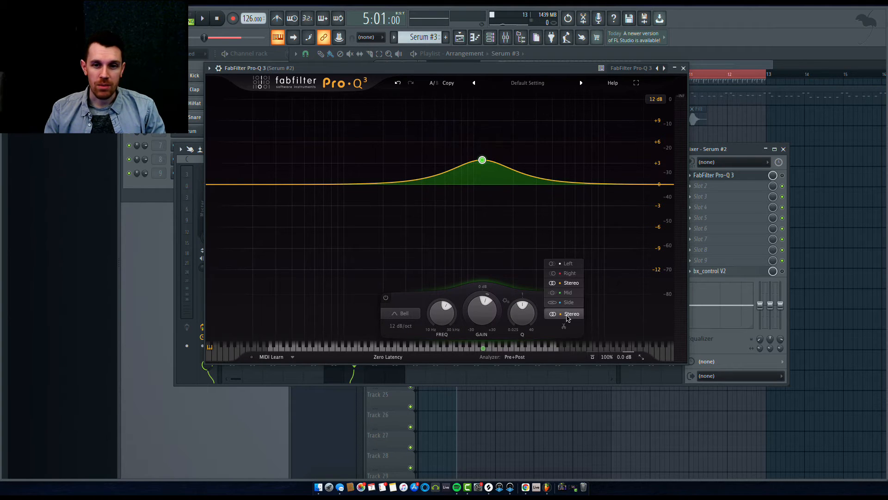
left_click(566, 264)
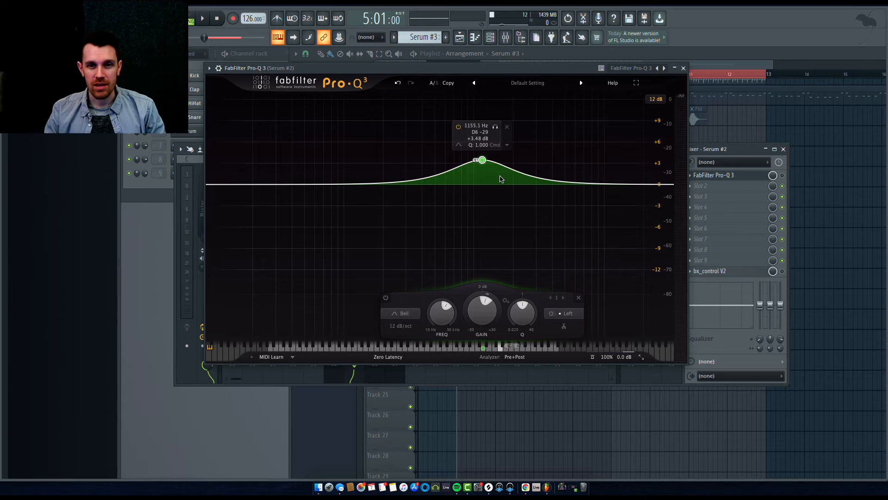
left_click_drag(480, 161, 464, 164)
scroll(478, 161, "down", 3)
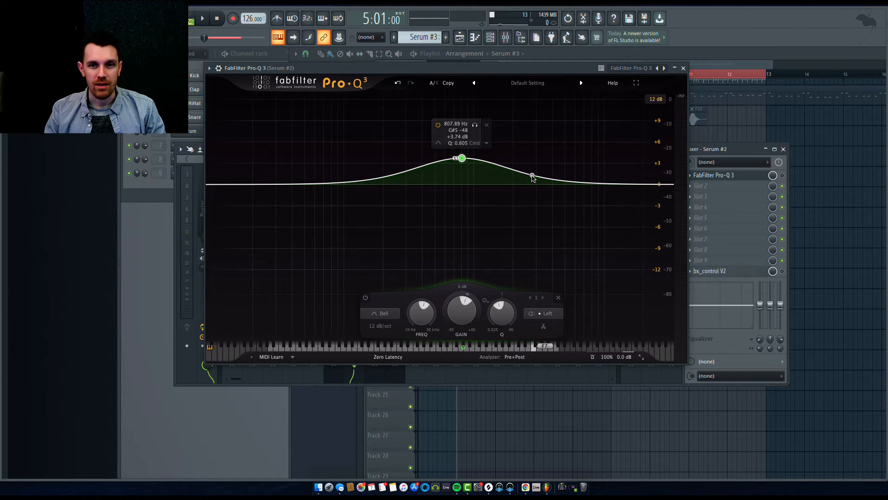
Add a second Pro-Q 3 band on the right channel and make it a cut of about 3.7 dB near 7.7 kHz.
left_click_drag(531, 177, 541, 165)
left_click(628, 313)
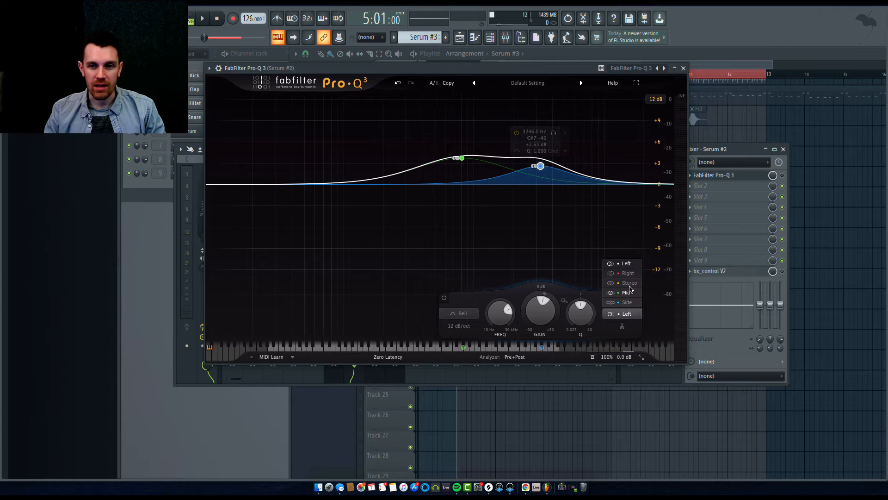
left_click(630, 273)
left_click_drag(540, 166, 590, 211)
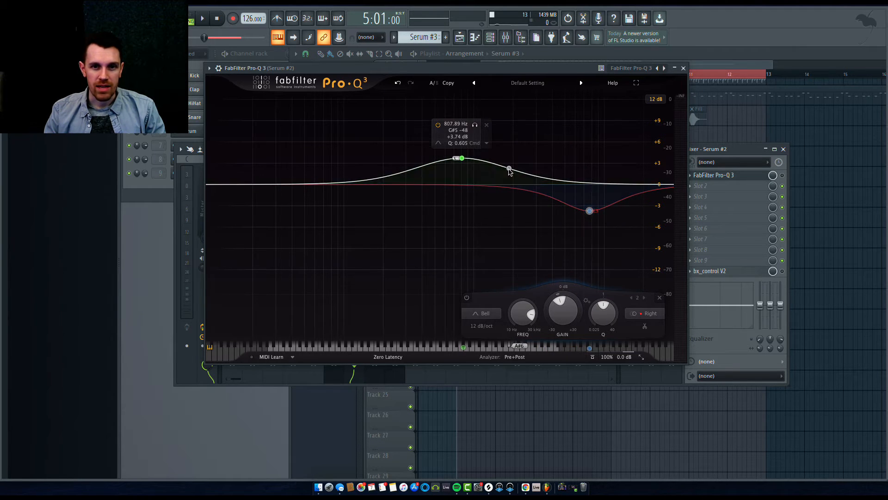
Add a left-channel boost near 7.7 kHz and a right-channel cut of about 3.7 dB near 790 Hz.
left_click_drag(509, 172, 593, 162)
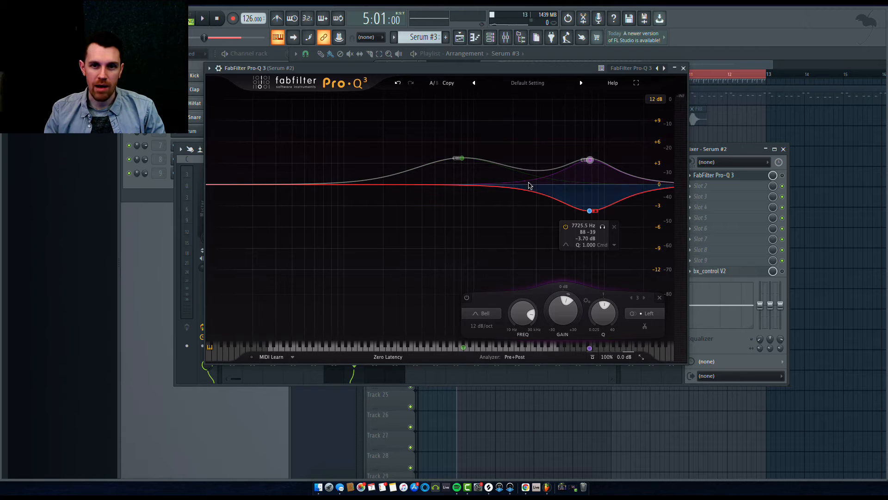
left_click_drag(520, 172, 461, 210)
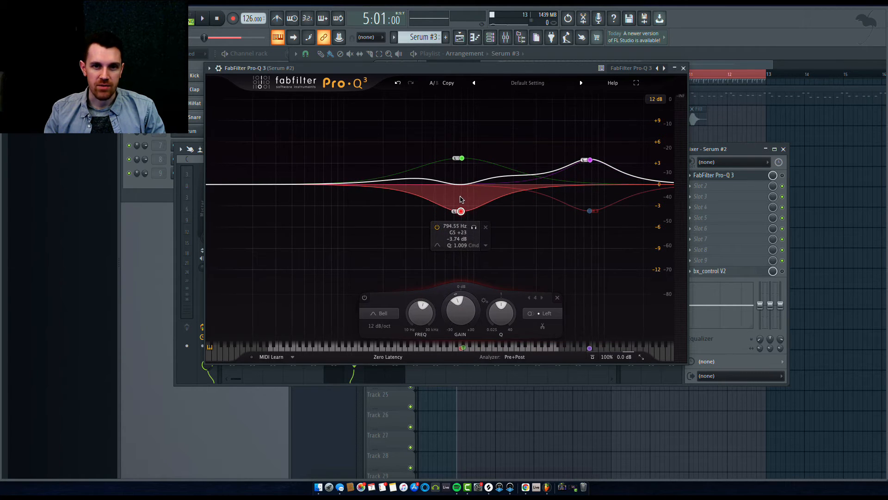
left_click(542, 314)
left_click(546, 282)
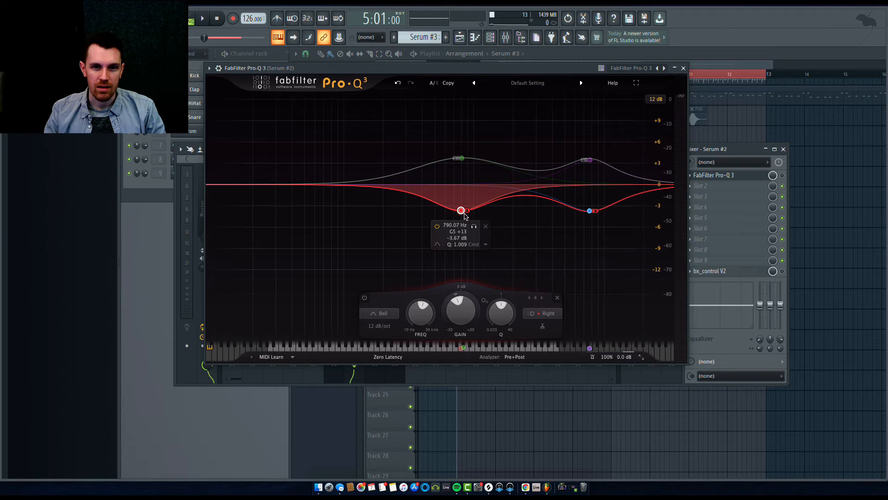
Invert the bands near 800 Hz to a left cut of about 6 dB and a right boost, and fine-tune the left high boost to about 3.75 dB.
left_click_drag(464, 213, 464, 232)
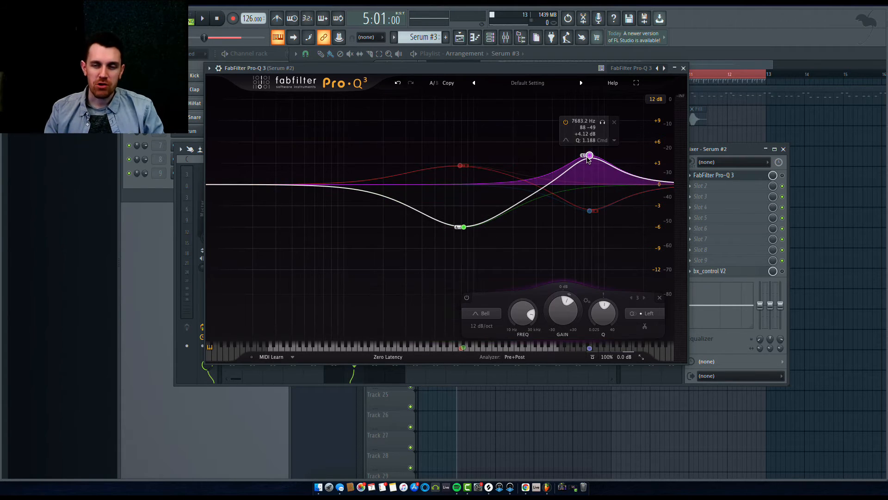
left_click_drag(589, 157, 590, 161)
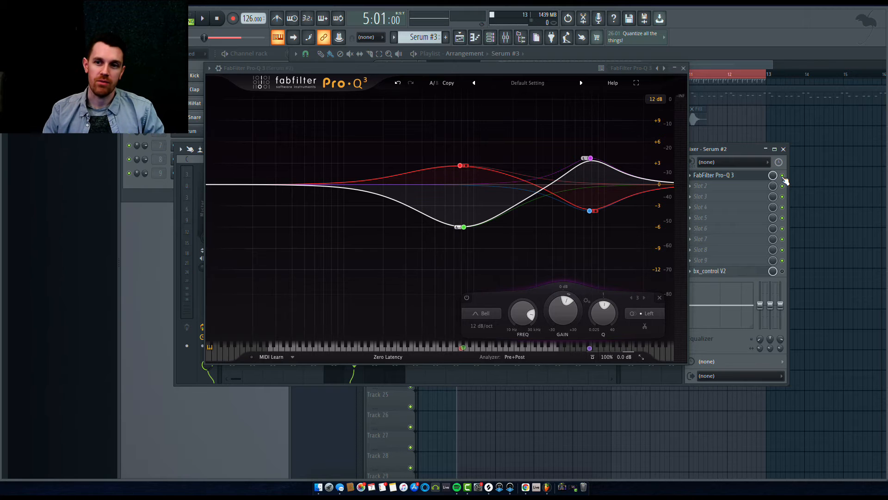
During playback, strengthen the bands near 800 Hz, broaden the left high boost, set the right high cut to about 4.25 dB near 6.8 kHz, and bypass Pro-Q 3.
key("space")
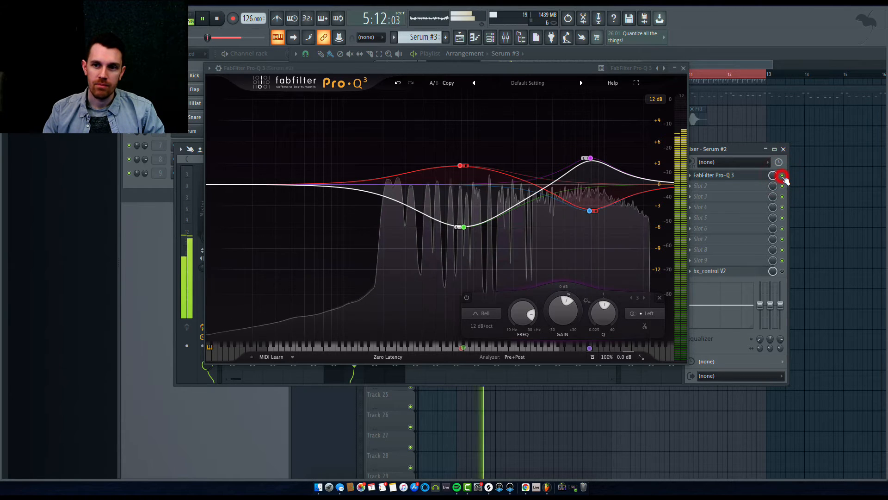
left_click_drag(460, 165, 465, 137)
left_click_drag(462, 226, 463, 231)
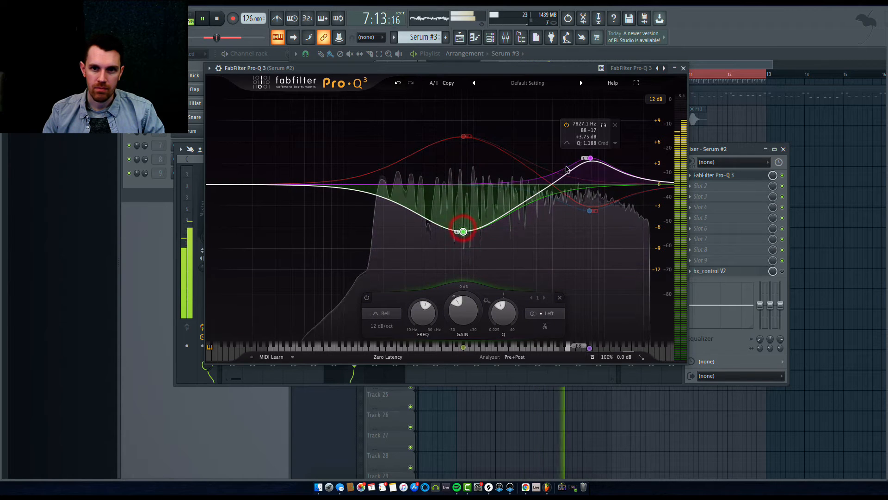
scroll(583, 154, "down", 5)
left_click_drag(587, 160, 568, 158)
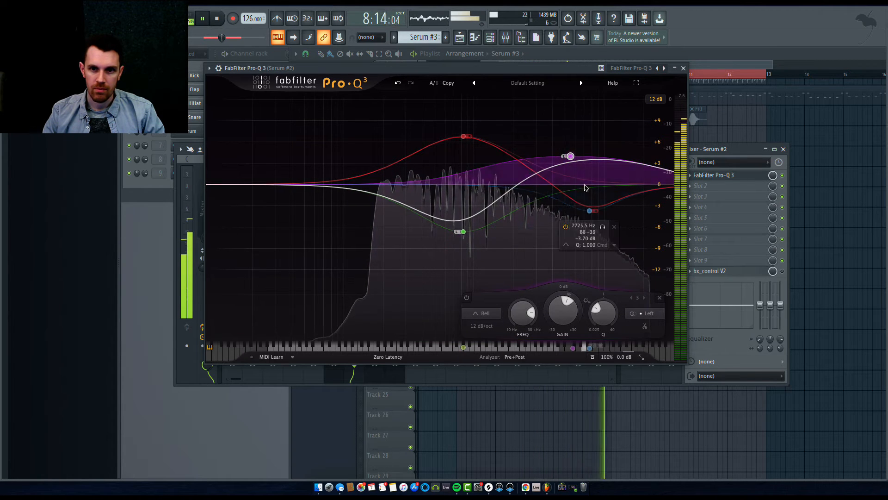
left_click_drag(591, 211, 582, 214)
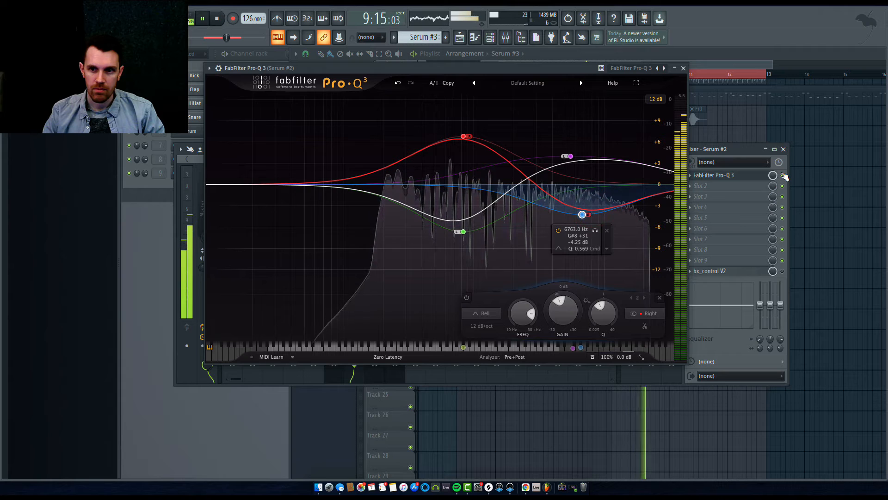
left_click(781, 175)
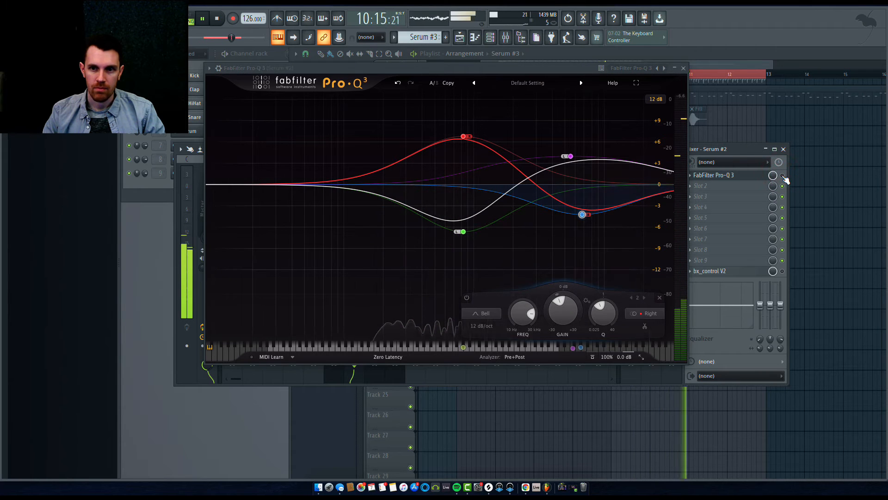
Re-enable Pro-Q 3, reduce the right-channel low boost to about 4.2 dB near 530 Hz, and soften the left-channel cut to about 5 dB.
left_click(781, 175)
left_click_drag(463, 137, 438, 157)
left_click_drag(463, 232, 479, 220)
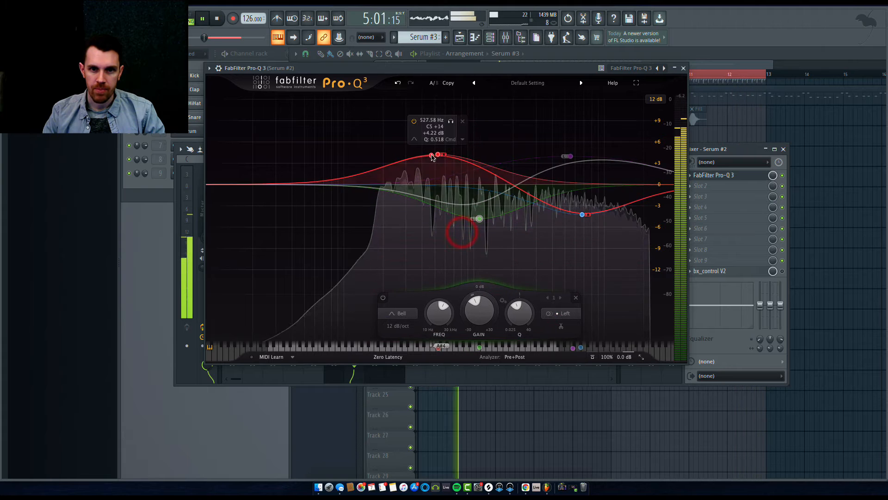
Set the left boost to about 6.1 dB near 3.1 kHz, flatten the right boost, soften the right high cut and bypass Pro-Q 3.
left_click_drag(435, 156, 593, 128)
left_click_drag(547, 162, 512, 185)
left_click_drag(579, 215, 612, 200)
left_click_drag(592, 127, 538, 141)
left_click(783, 175)
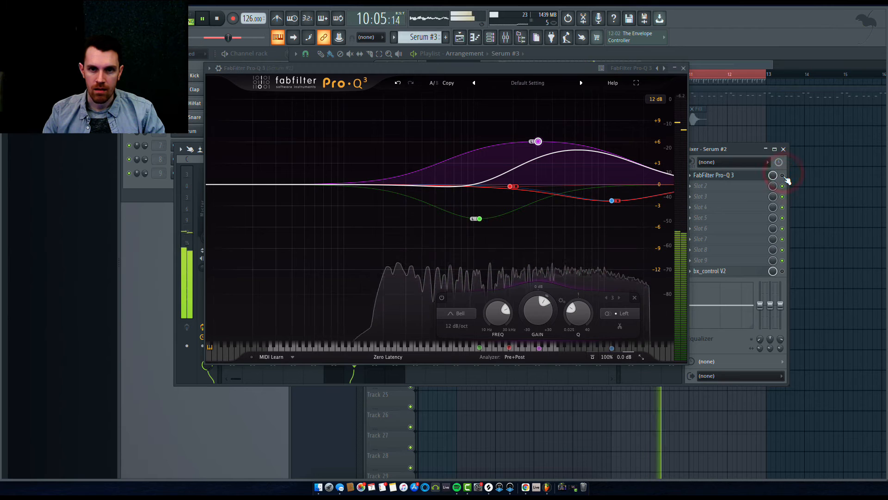
With Pro-Q 3 re-enabled, add a right-channel high-shelf cut near 10.5 kHz, move the flattened right bell to about +10 dB near 13 kHz, and bypass.
left_click(783, 176)
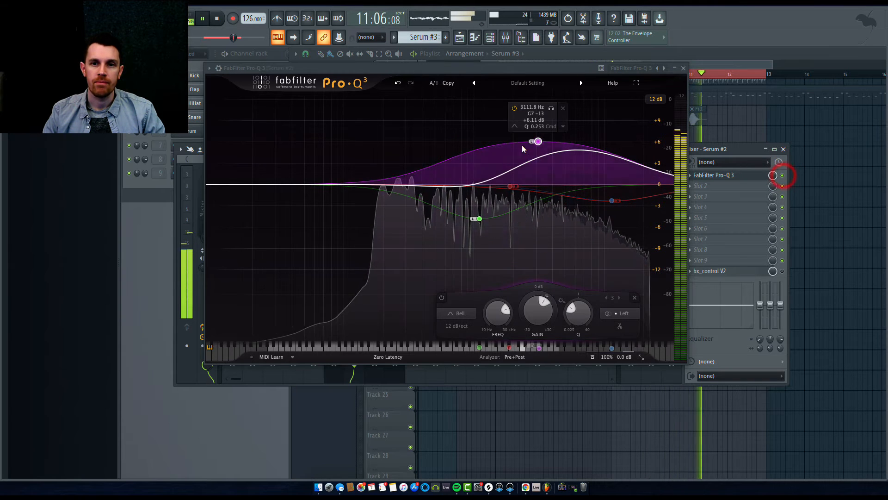
left_click_drag(538, 142, 548, 147)
left_click_drag(606, 202, 609, 269)
left_click_drag(510, 186, 622, 113)
left_click(783, 175)
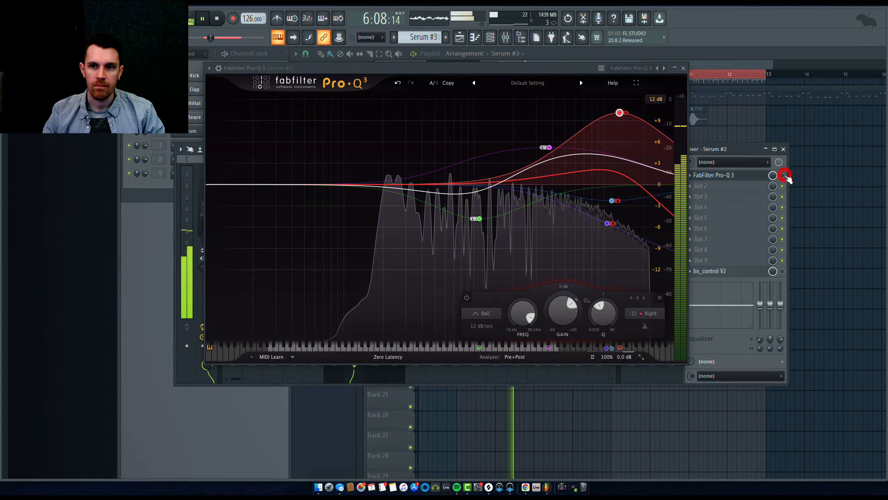
Re-enable Pro-Q 3, raise the left boost to about 7.3 dB near 4 kHz, move the right bell to about +7 dB near 750 Hz, and bypass.
left_click(783, 176)
left_click_drag(613, 112, 620, 268)
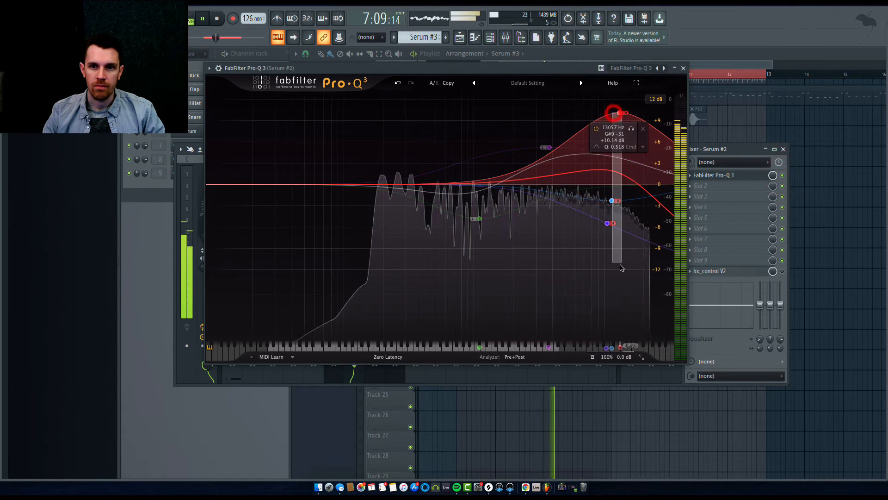
left_click_drag(620, 113, 617, 243)
left_click_drag(547, 147, 553, 133)
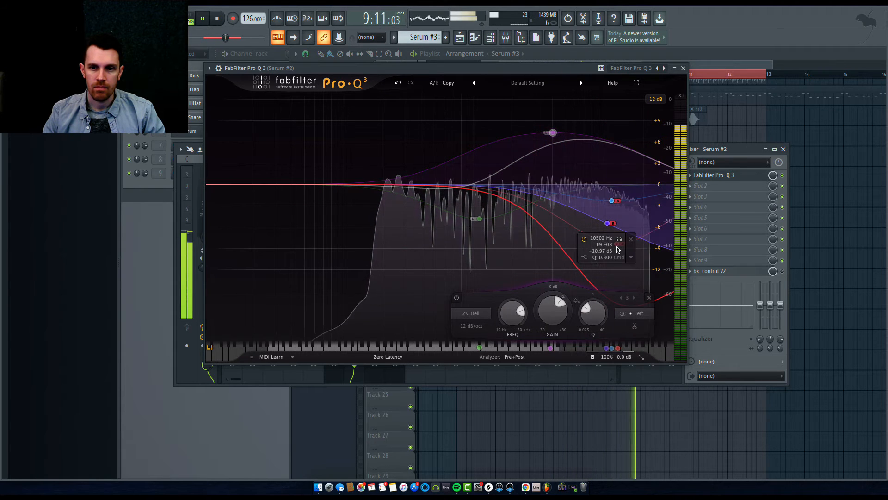
left_click_drag(618, 246, 458, 135)
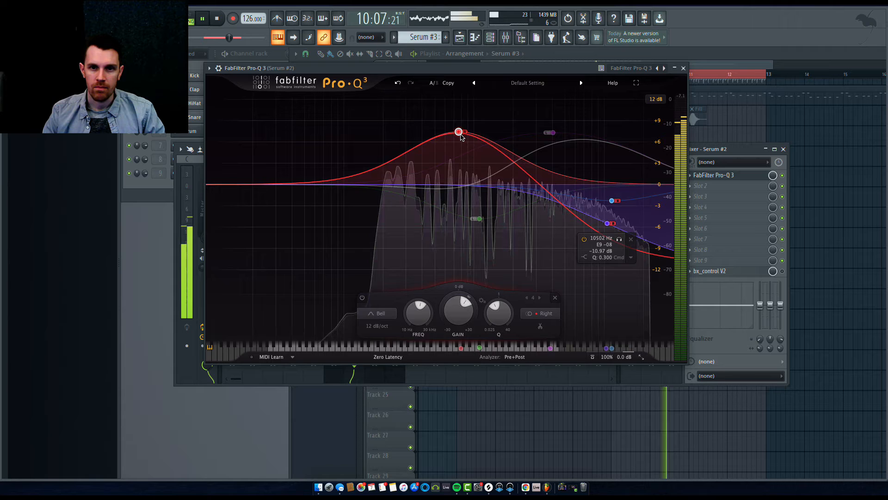
left_click(782, 175)
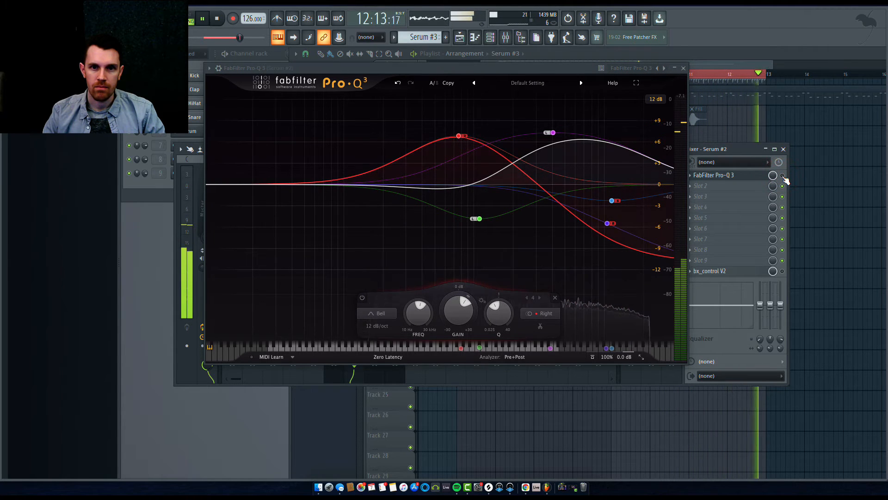
Re-enable Pro-Q 3, lower the right-channel boost to about 3.6 dB near 425 Hz, bypass the plugin again and stop playback.
left_click(782, 175)
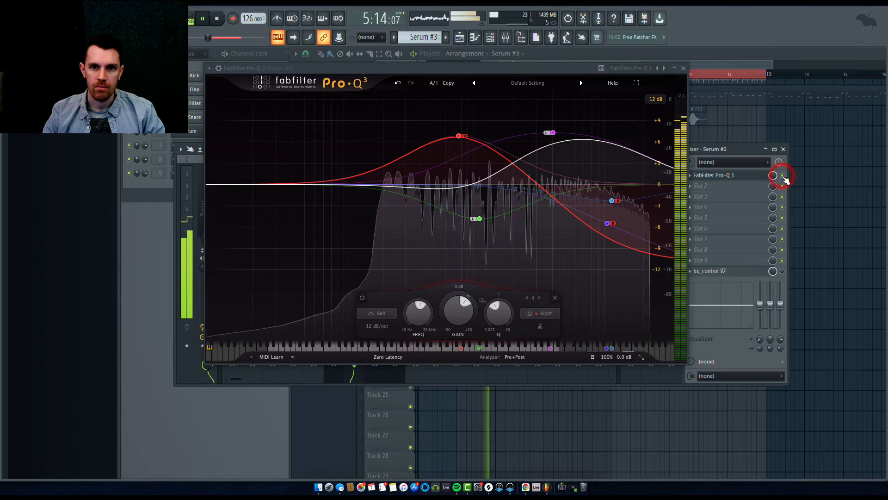
left_click_drag(459, 137, 426, 160)
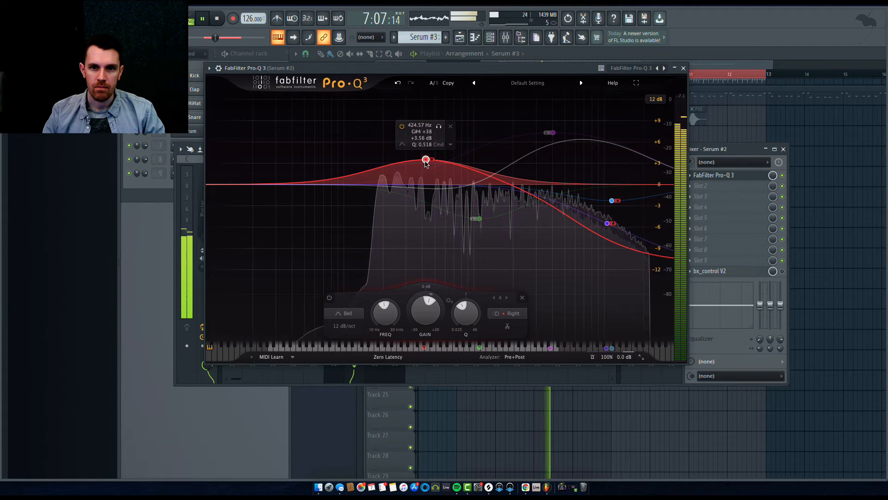
left_click(782, 175)
key("space")
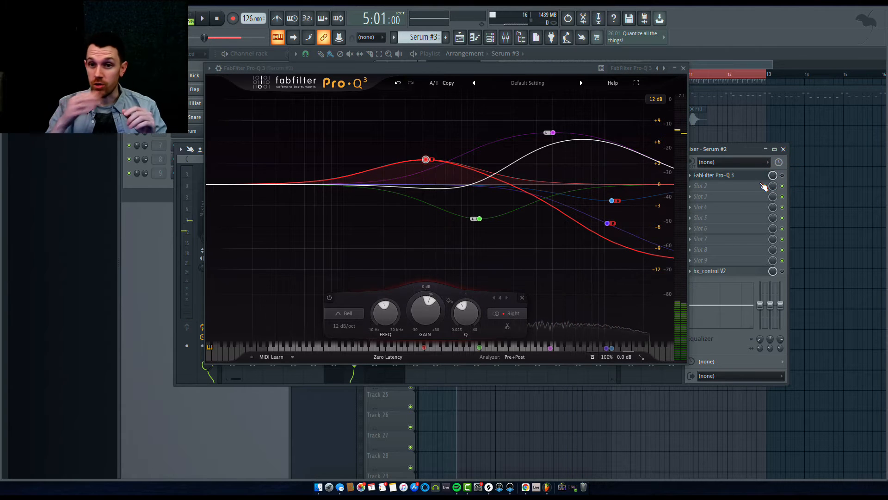
Set the right-channel boost to about 5.5 dB near 480 Hz and switch Pro-Q 3 to its blank alternate A/B state.
left_click_drag(425, 160, 414, 143)
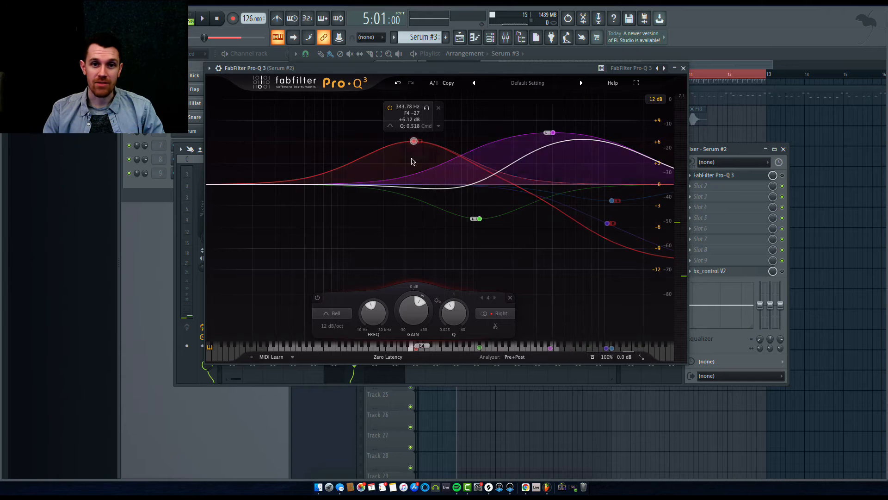
left_click_drag(413, 140, 435, 148)
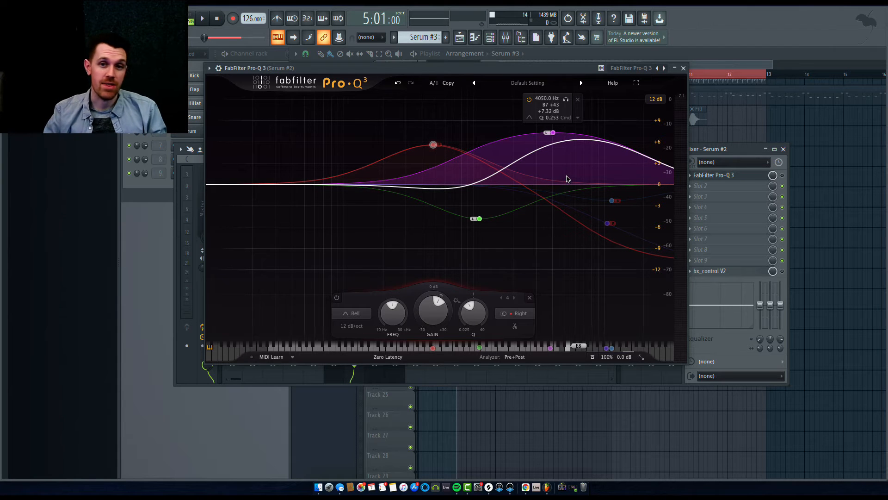
left_click(433, 83)
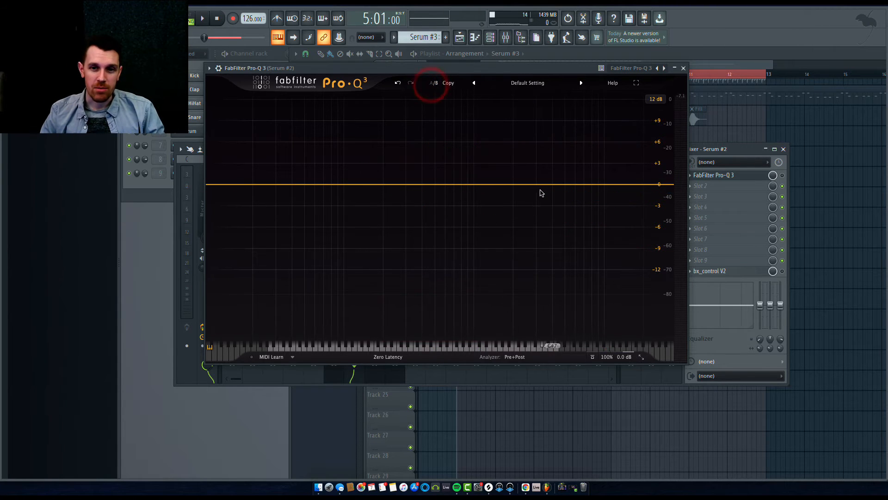
left_click_drag(542, 185, 538, 161)
left_click(622, 314)
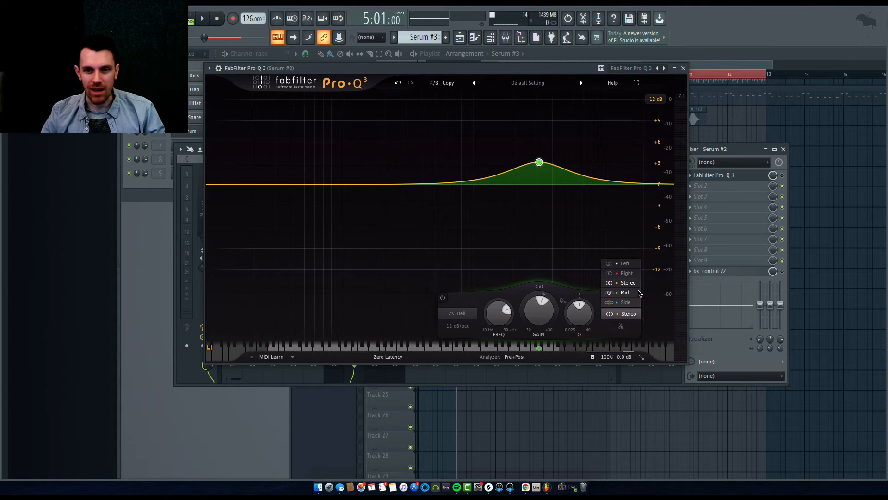
left_click(632, 301)
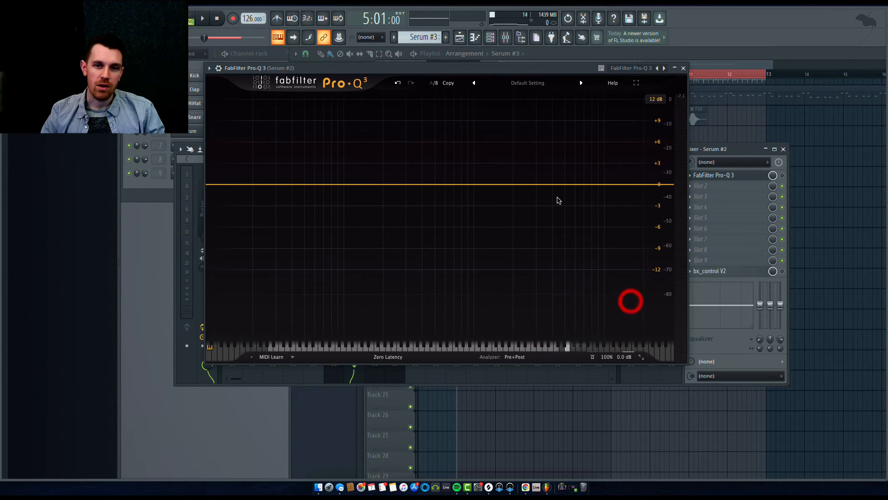
Add a Side-channel bell boost of about 5.1 dB near 6.8 kHz and broaden it to a Q of about 0.47.
left_click_drag(533, 185, 539, 160)
left_click(622, 314)
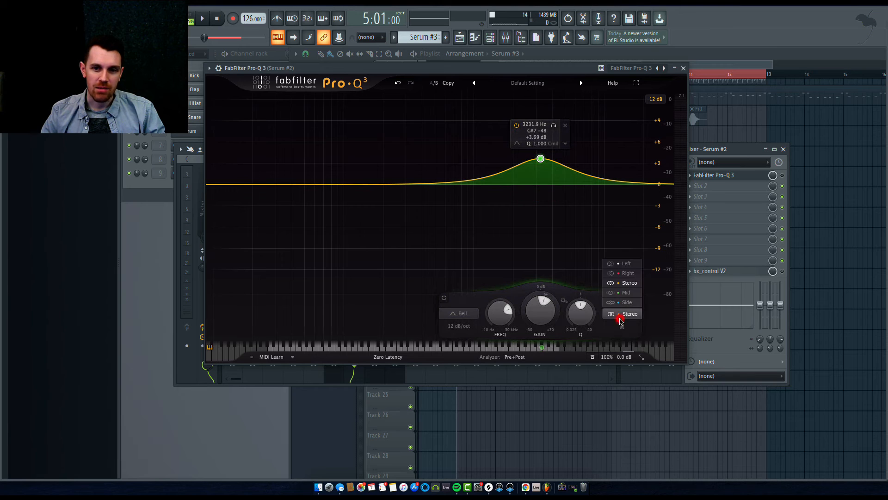
left_click(627, 302)
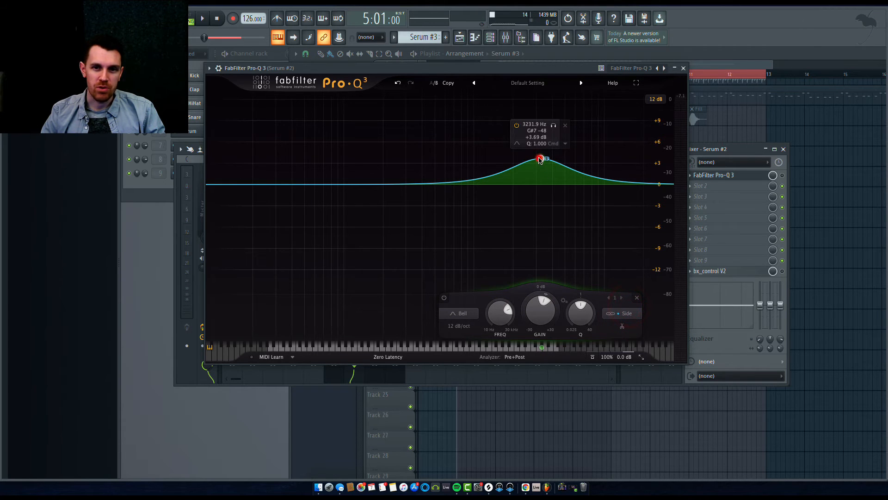
left_click_drag(540, 158, 582, 150)
scroll(592, 144, "down", 5)
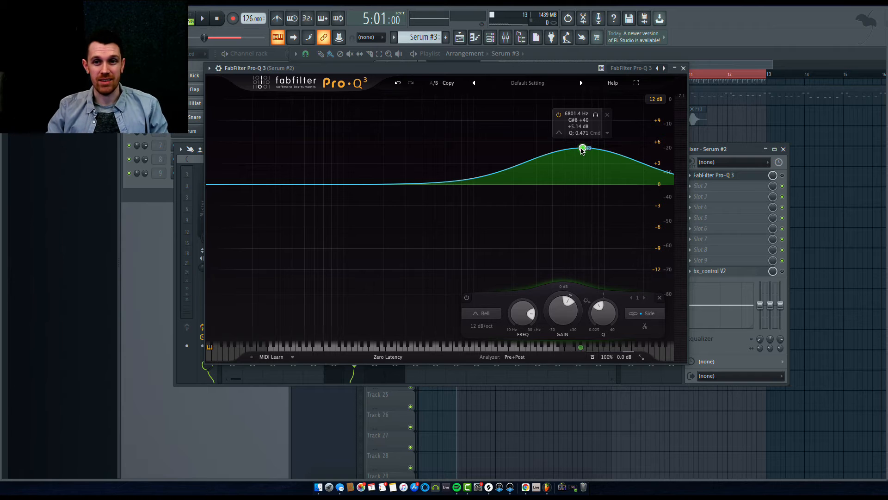
Raise the Side boost to about 15.75 dB near 2.6 kHz and compare Pro-Q 3 enabled and bypassed during playback.
left_click_drag(583, 152, 527, 140)
key("space")
left_click(783, 176)
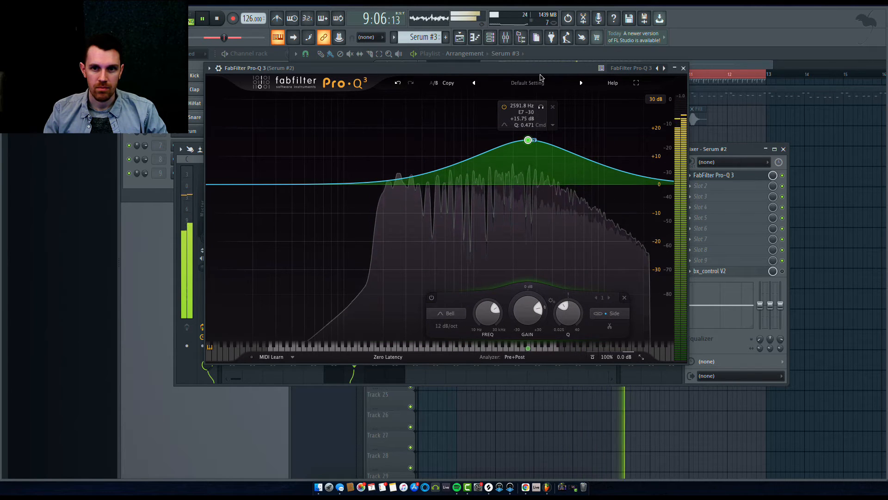
left_click(782, 175)
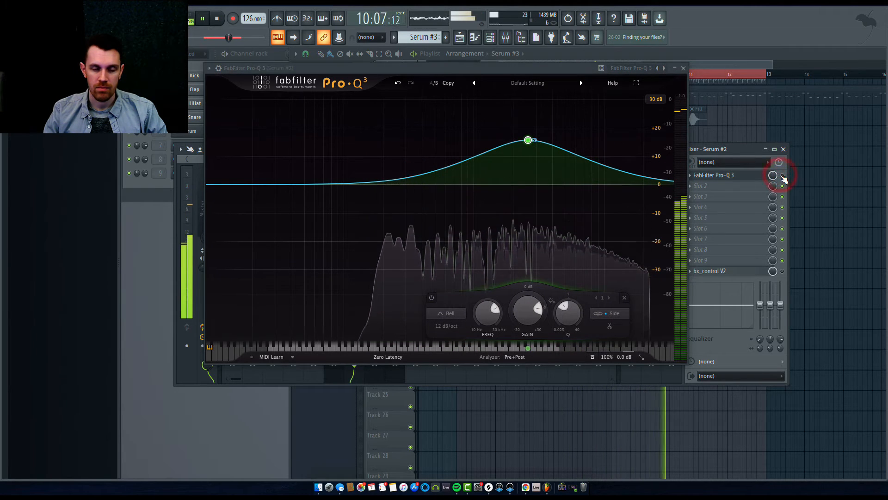
left_click(782, 175)
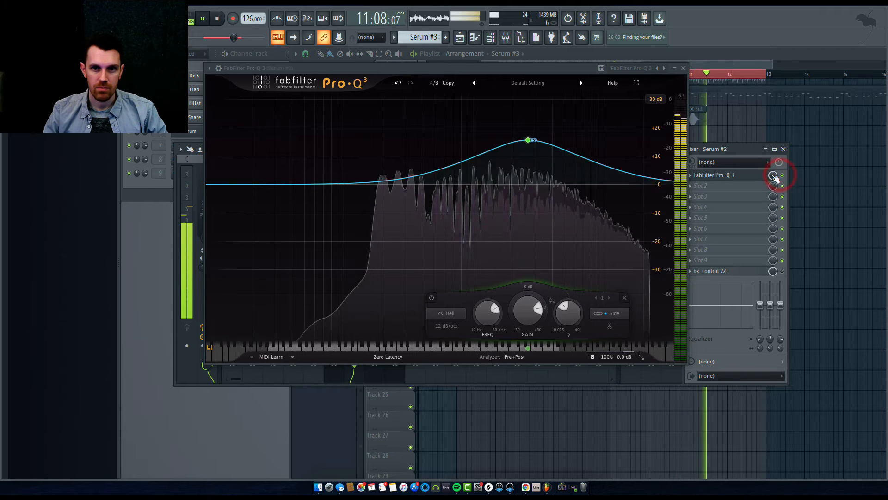
Add a narrow second Side band with a Q of 5, place it near 12.6 kHz at about 0 dB, and stop playback.
left_click_drag(523, 140, 529, 183)
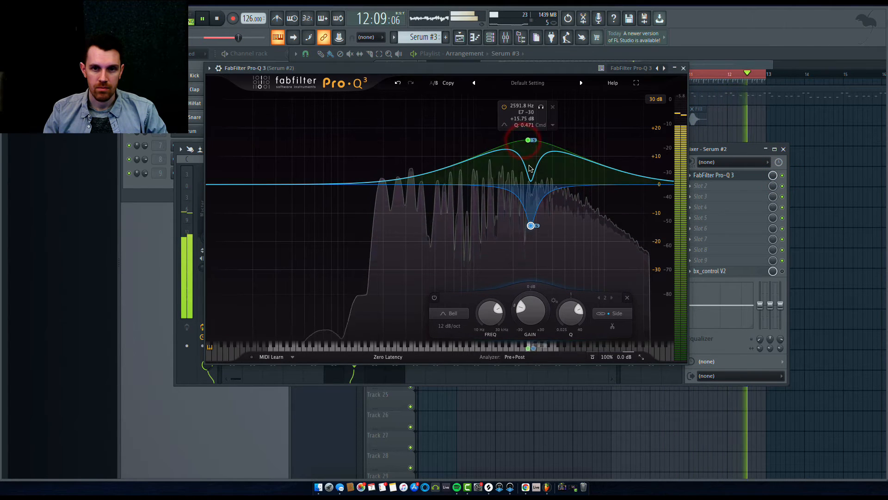
left_click_drag(530, 223, 617, 184)
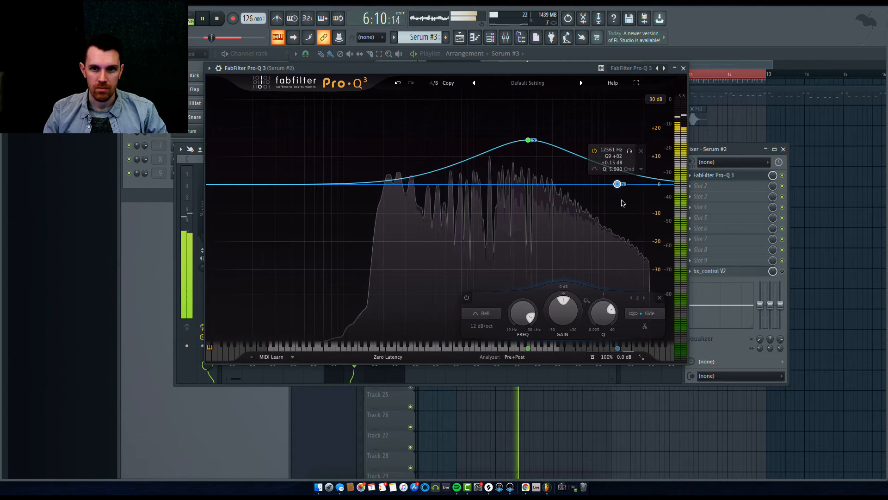
key("space")
Switch the second band to Mid, make it a broad boost of about 11.2 dB near 217 Hz with Q about 0.34, and start playback.
left_click(642, 313)
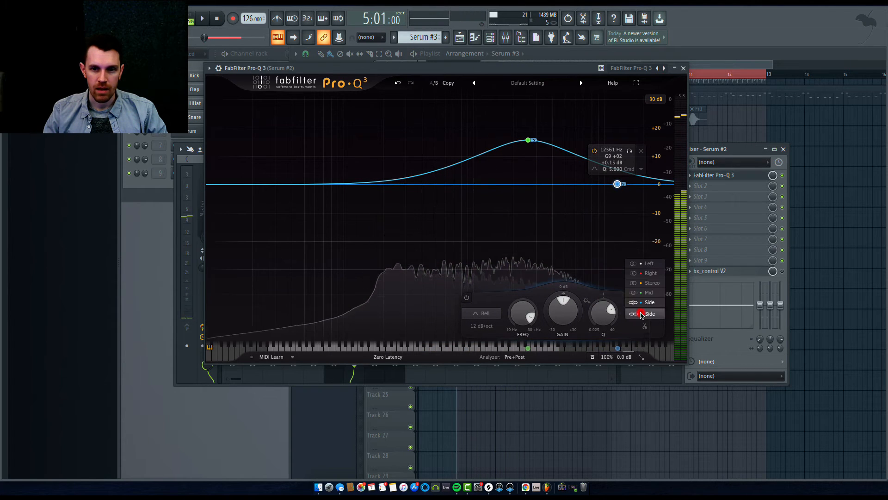
left_click(648, 292)
left_click_drag(616, 185, 387, 154)
scroll(533, 219, "down", 10)
key("space")
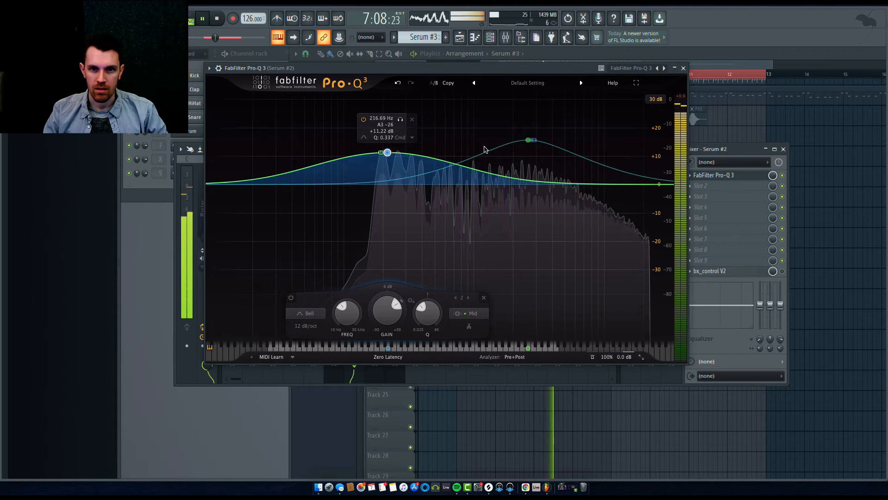
Move the Side boost to about 14 dB near 8 kHz and compare the sound with Pro-Q 3 bypassed and enabled.
left_click_drag(528, 140, 590, 144)
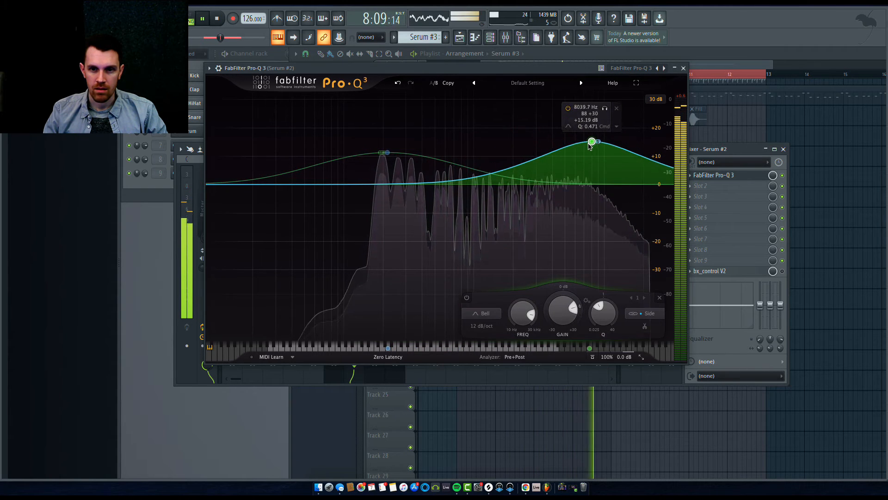
left_click(783, 175)
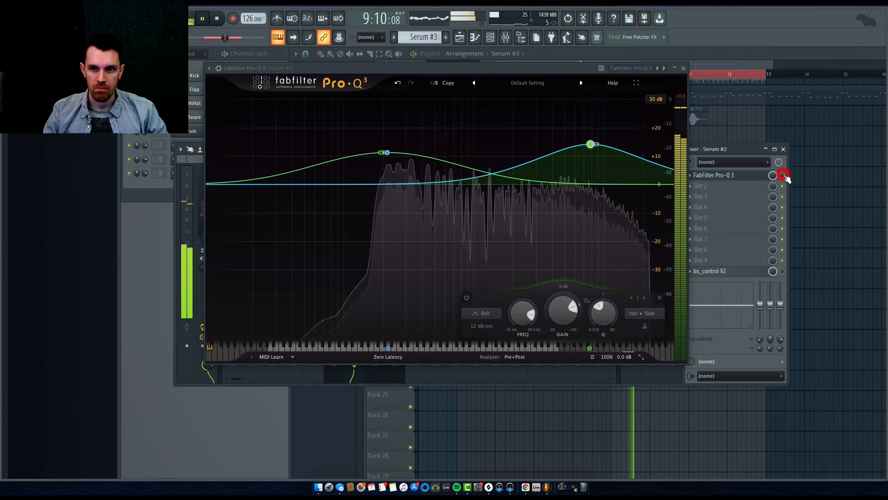
left_click(783, 175)
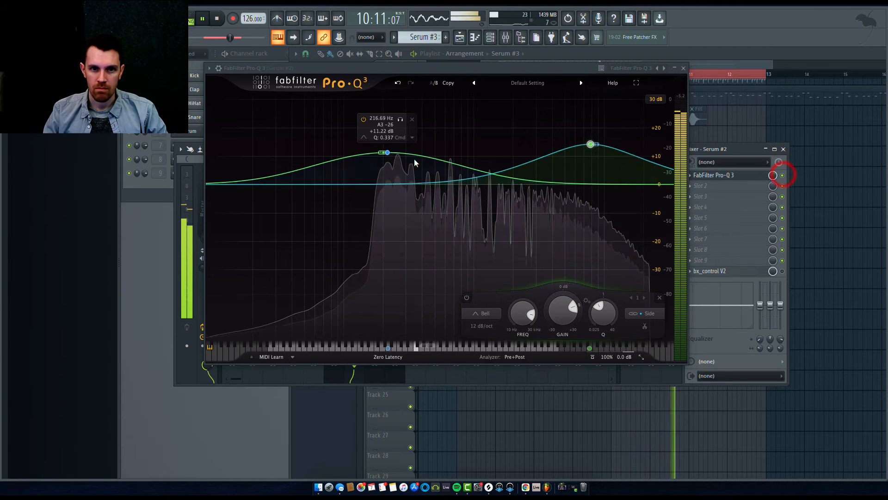
Lower the Mid boost to about 3.5 dB near 180 Hz, compare it against the bypassed sound and stop playback.
left_click_drag(387, 152, 377, 174)
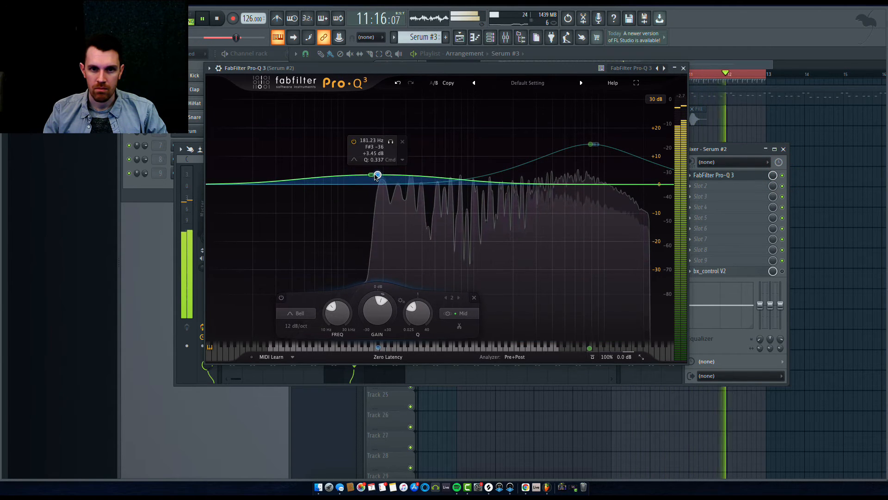
left_click(783, 174)
left_click(783, 175)
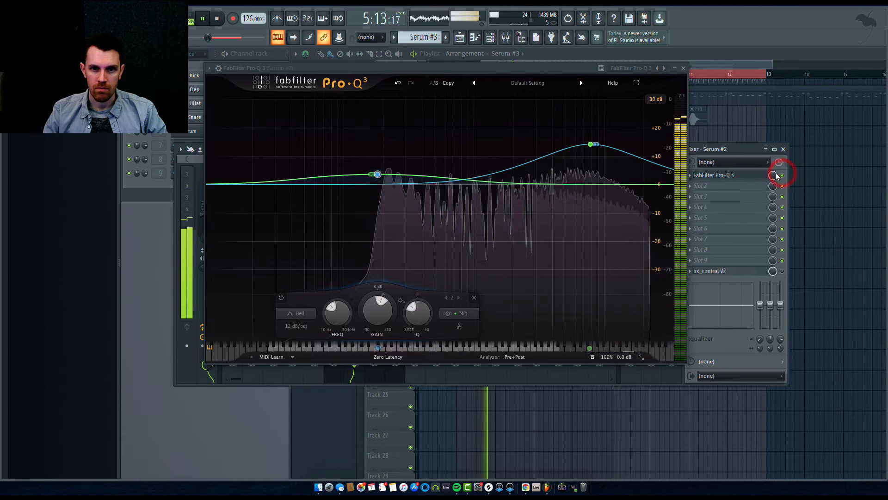
key("space")
Flatten the Side band near 9.4 kHz and the Mid band to about 0 dB.
left_click_drag(590, 144, 600, 185)
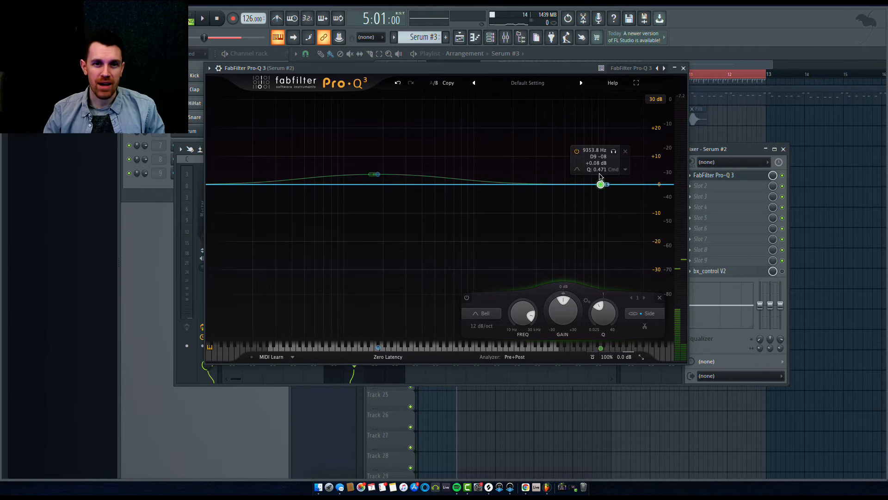
mouse_move(377, 183)
left_click_drag(379, 174, 443, 185)
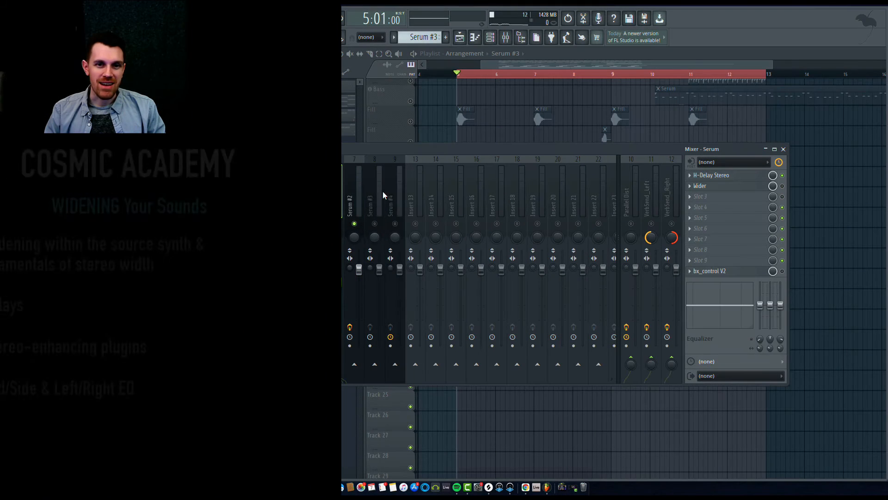
Bypass H-Delay Stereo on the Serum mixer track and start playback.
left_click(781, 176)
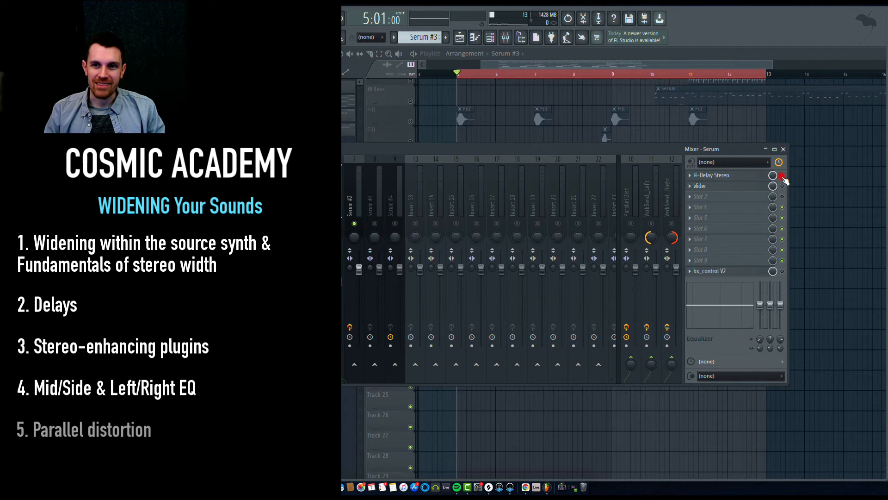
key("space")
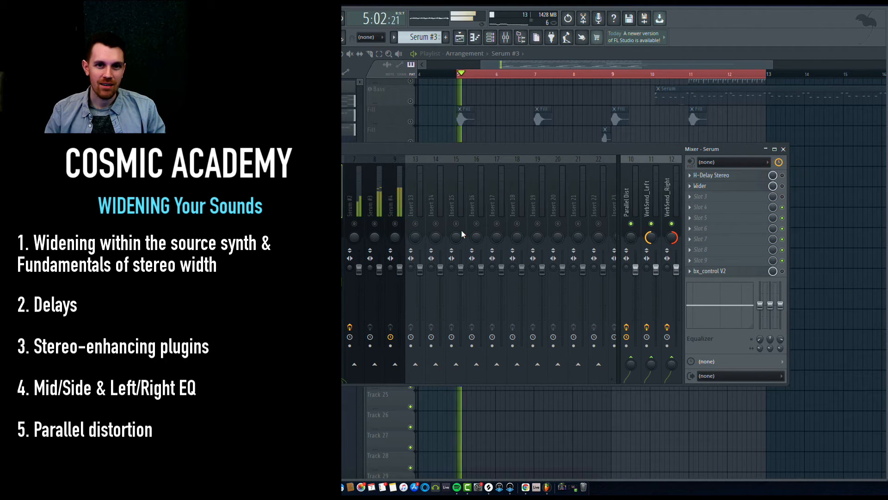
Stop playback and examine the Decapitator plugin on the Parallel Dist mixer track, closing its window when done.
key("space")
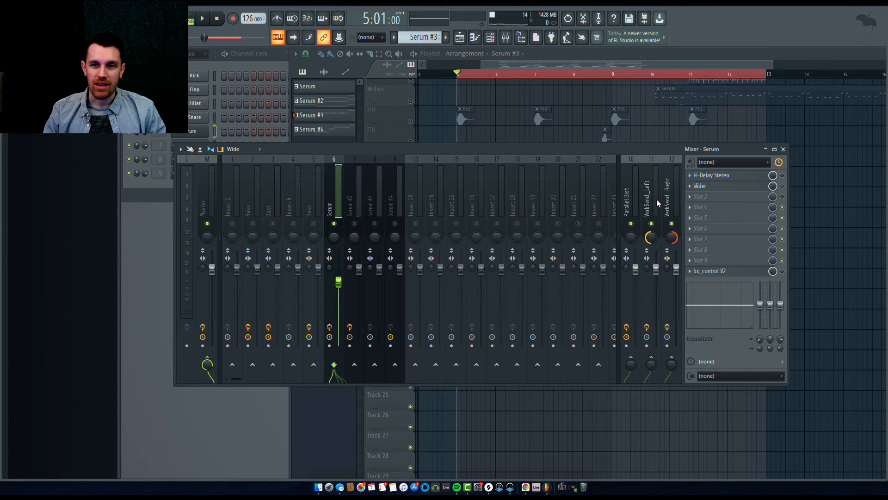
left_click(632, 195)
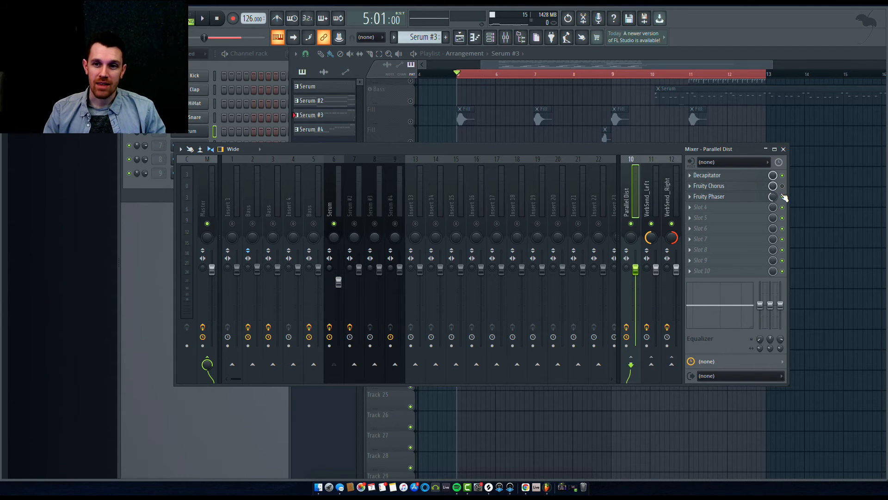
left_click(715, 175)
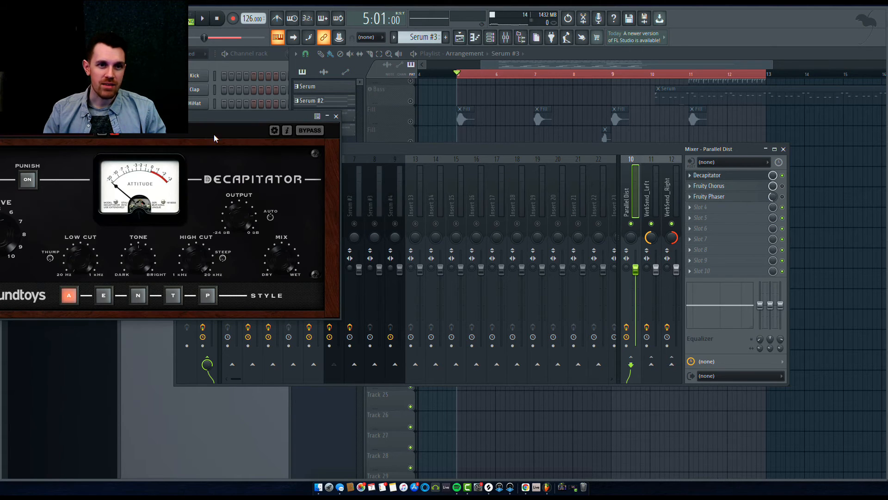
left_click_drag(214, 138, 429, 133)
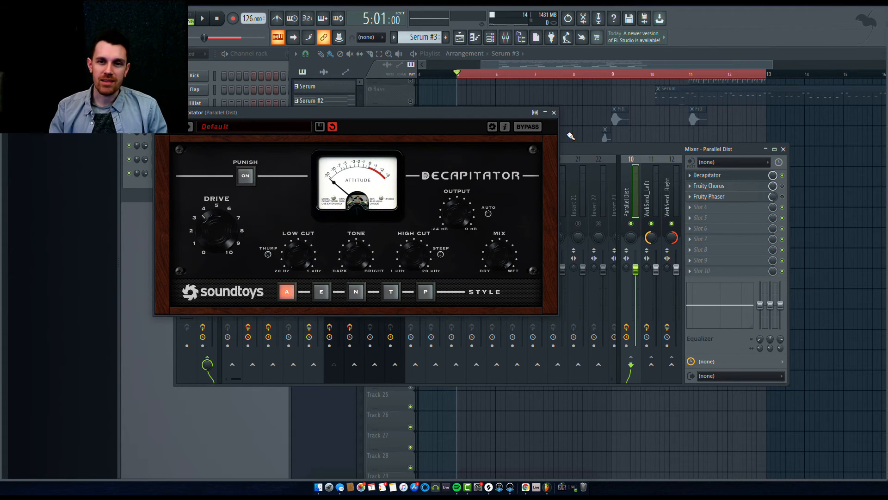
left_click(553, 112)
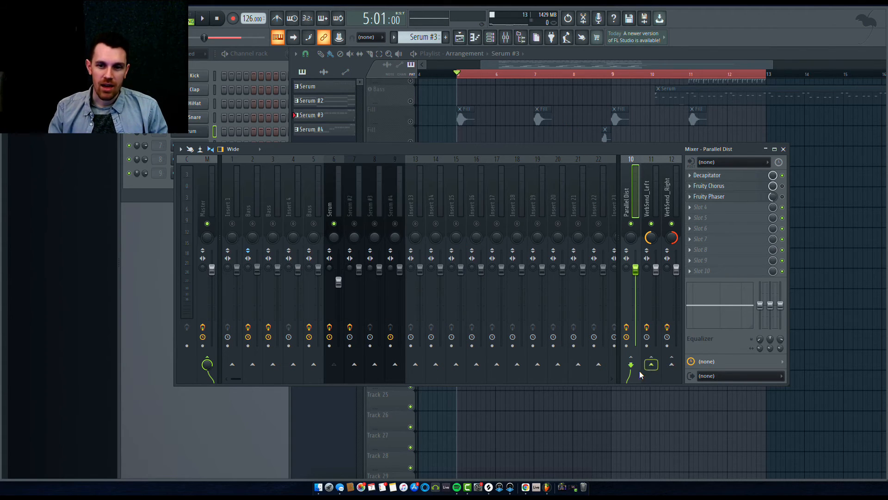
Route the Serum mixer track to the Parallel Dist track, and briefly mute and unmute Serum.
left_click(332, 203)
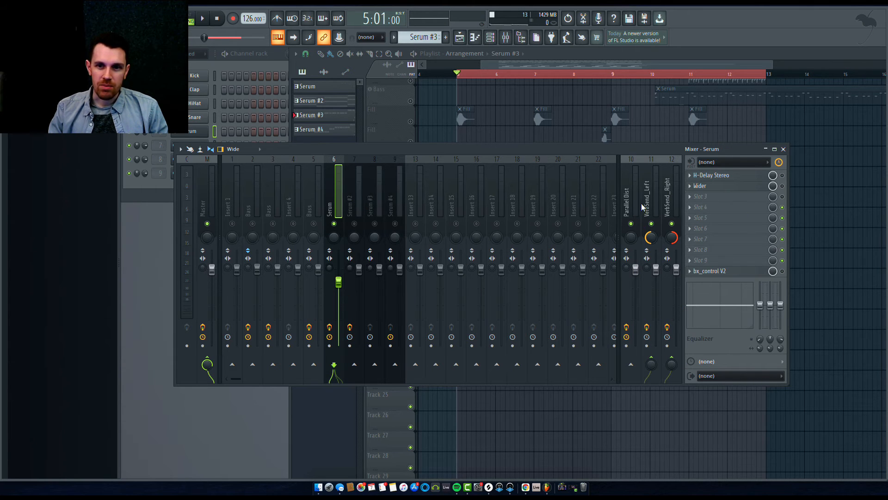
left_click(631, 364)
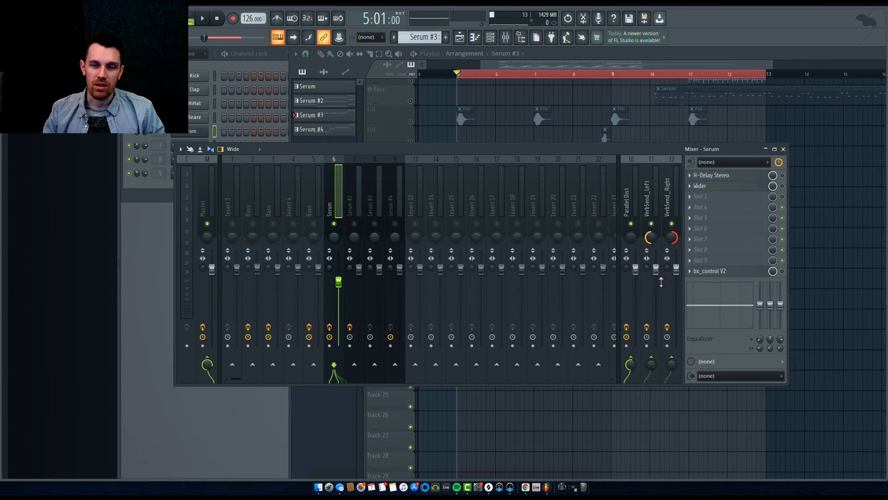
left_click(628, 209)
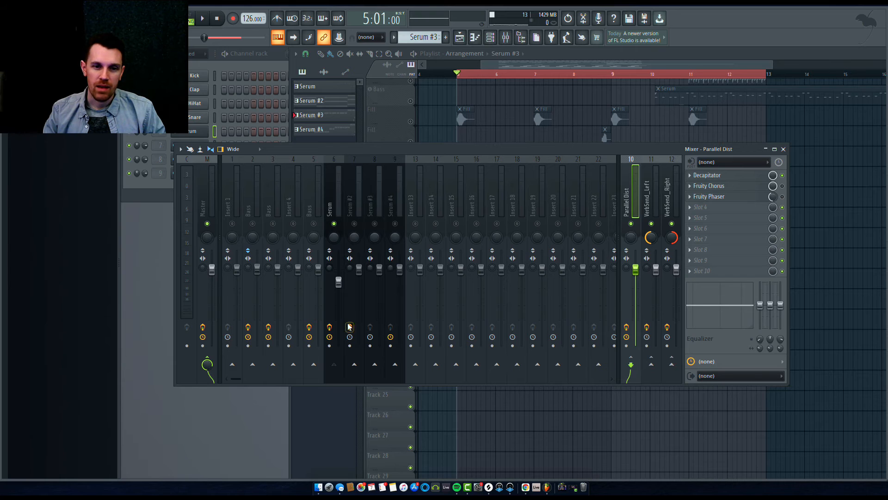
left_click(334, 224)
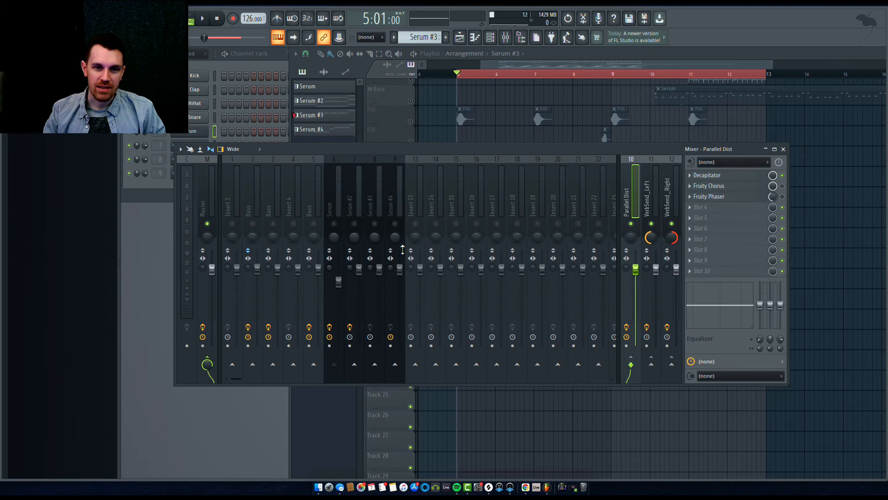
left_click(334, 204)
left_click(335, 224)
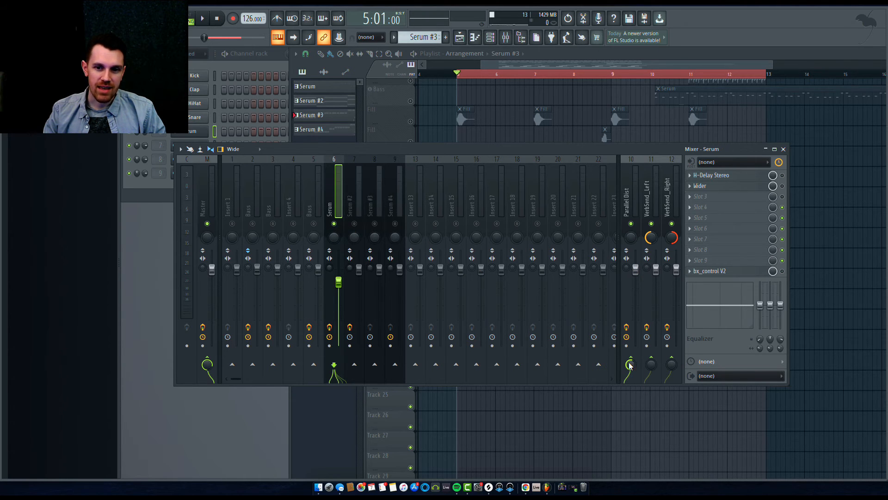
Play the loop to compare Serum with its Parallel Dist send turned down and turned up, and stop playback.
left_click(626, 203)
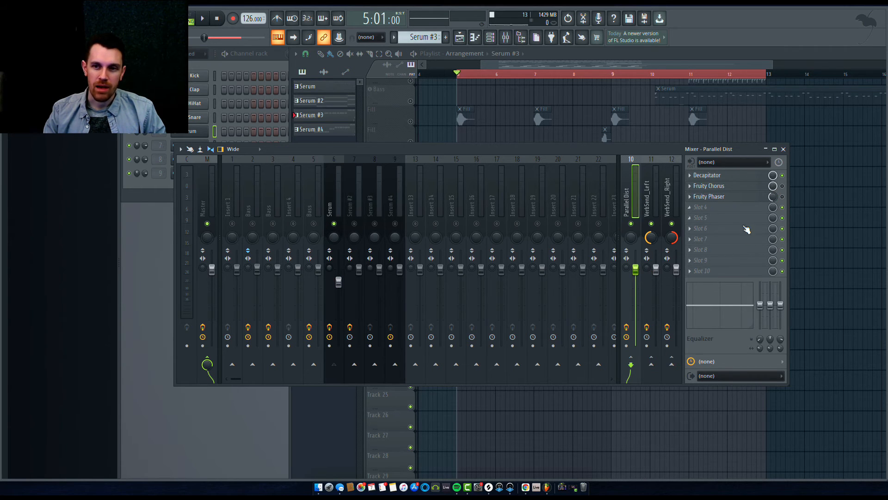
left_click(332, 204)
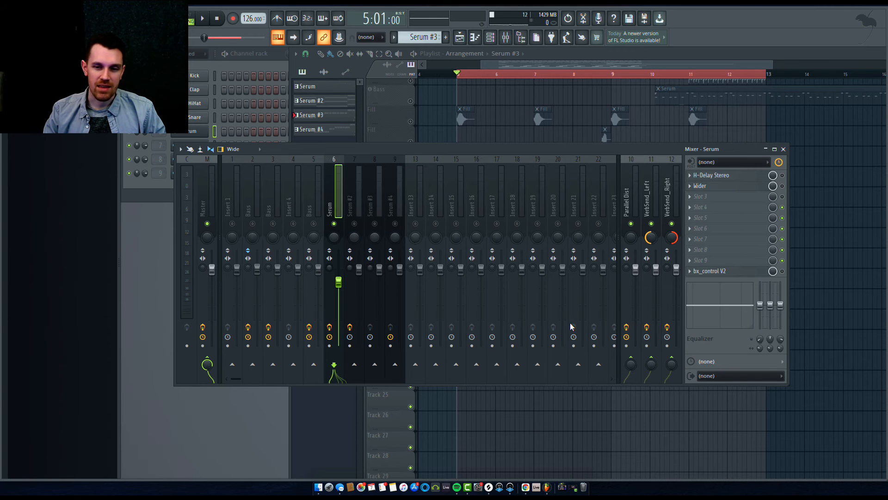
key("space")
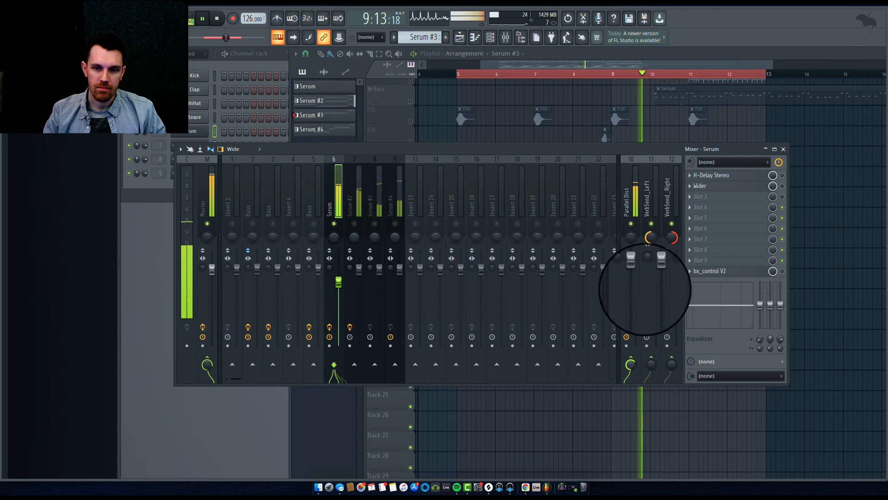
key("space")
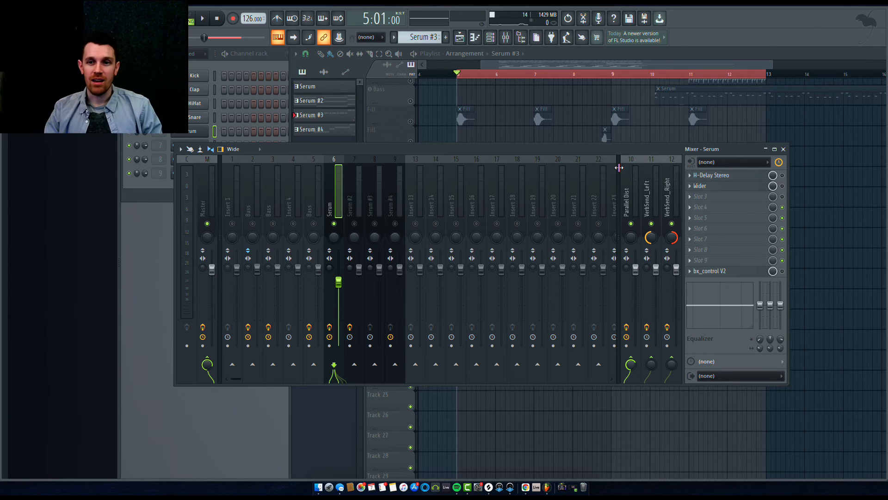
Enable Fruity Phaser on the Parallel Dist track during playback, compare the effect using Serum's send level, and stop playback.
left_click(630, 203)
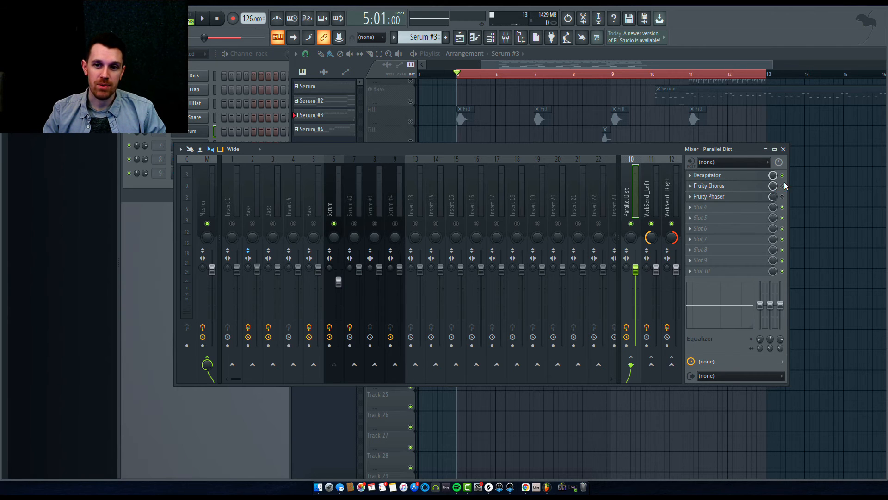
key("space")
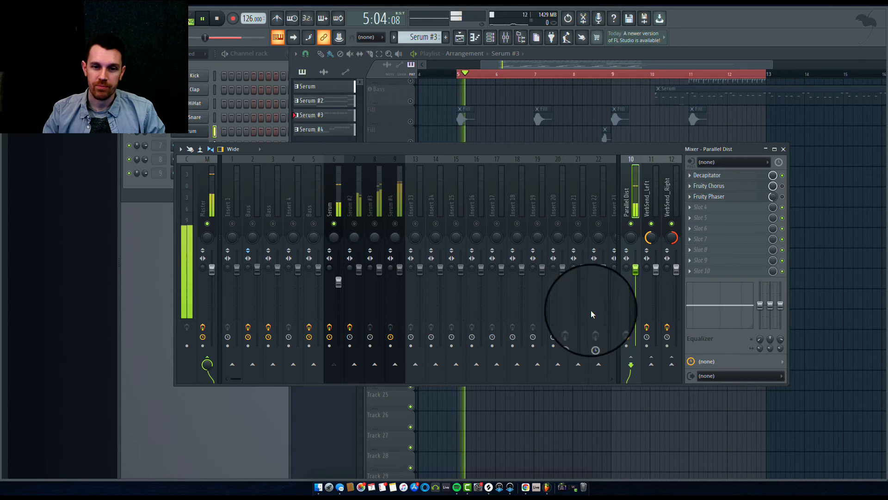
left_click(339, 200)
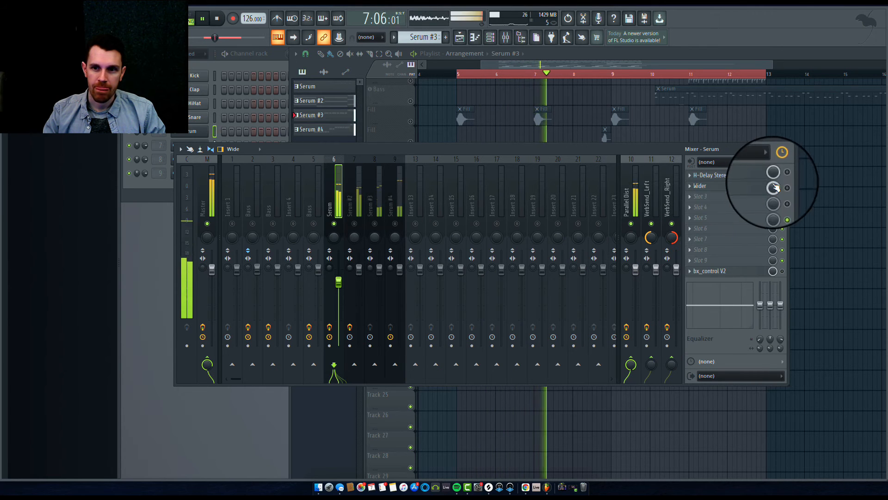
left_click(628, 210)
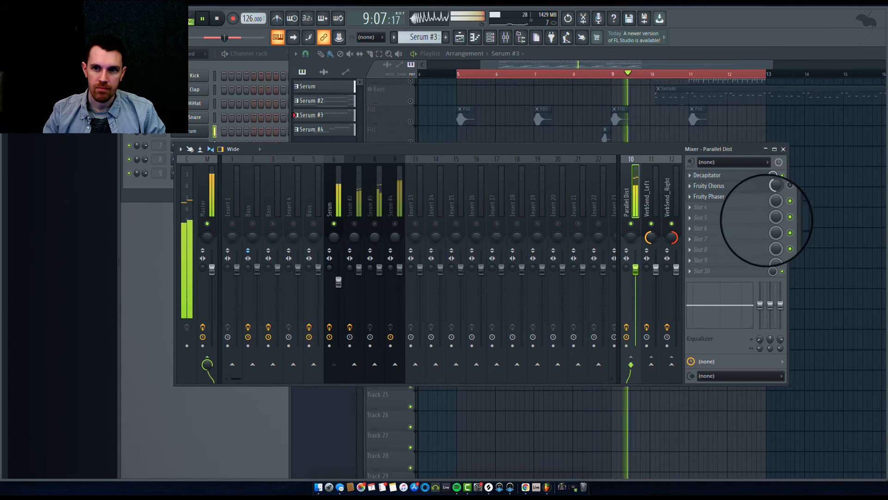
left_click(782, 196)
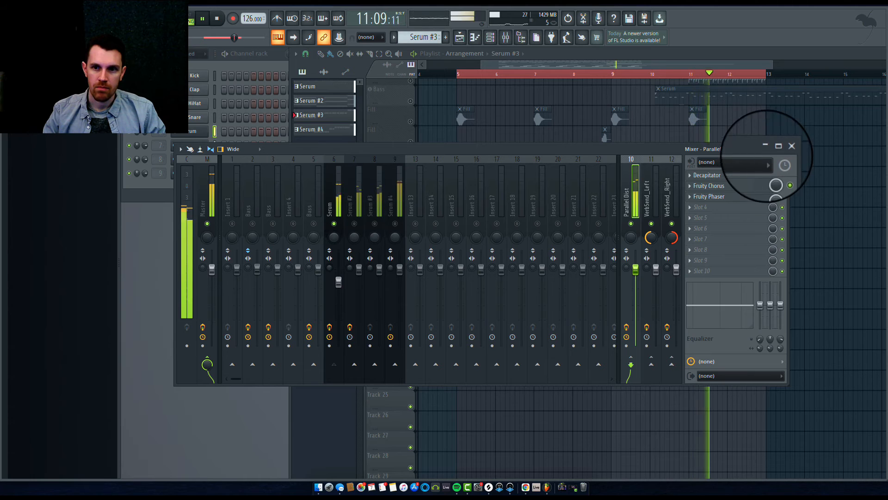
left_click(337, 198)
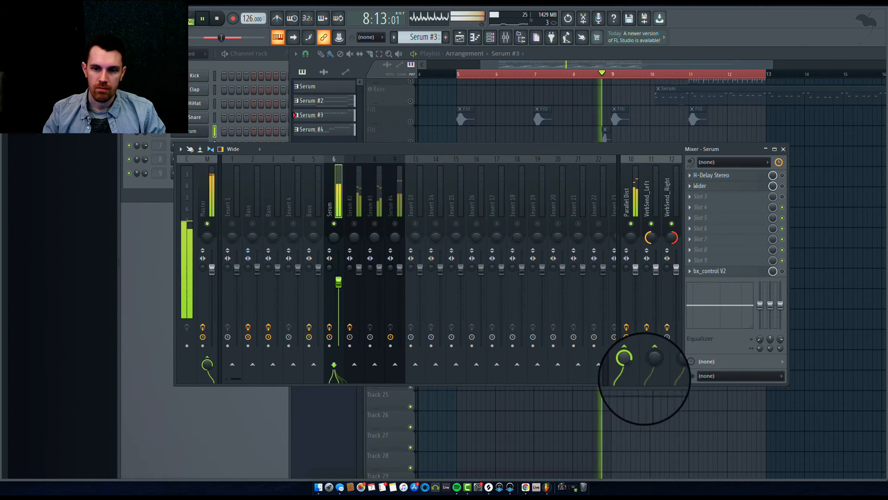
key("space")
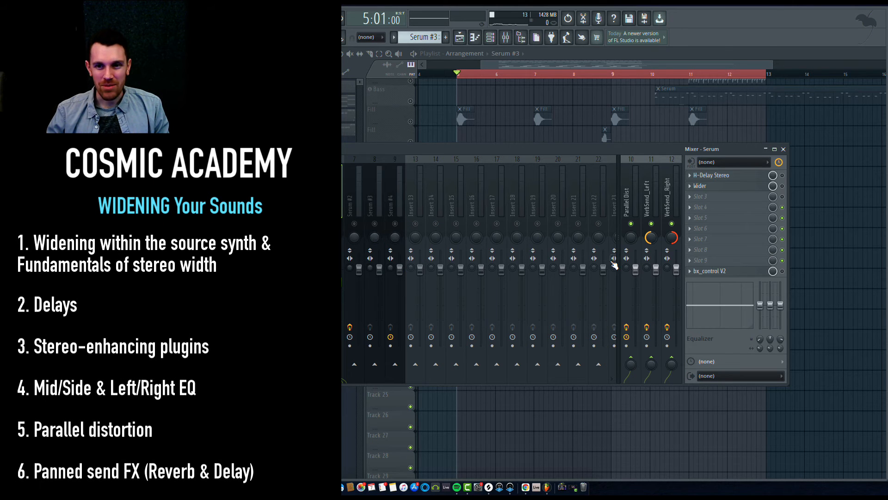
Open the Fruity Reeverb 2 plugins on the VerbSend_Left and VerbSend_Right mixer tracks.
left_click(647, 207)
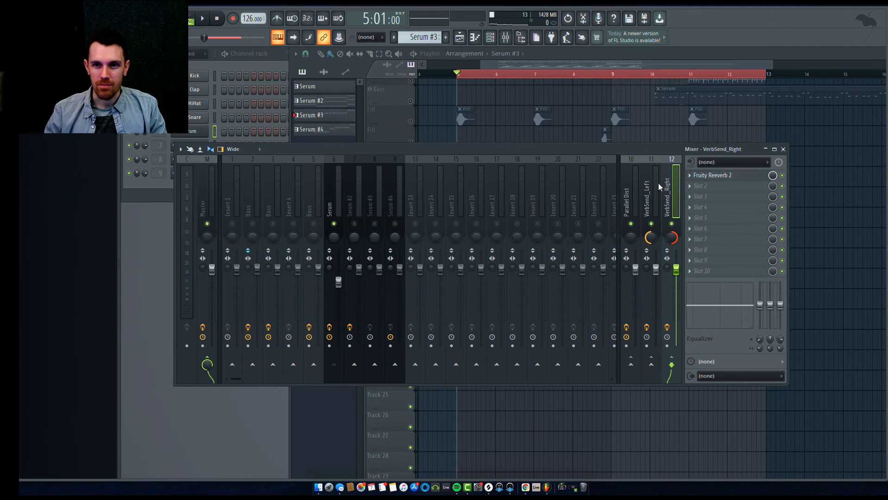
left_click(707, 175)
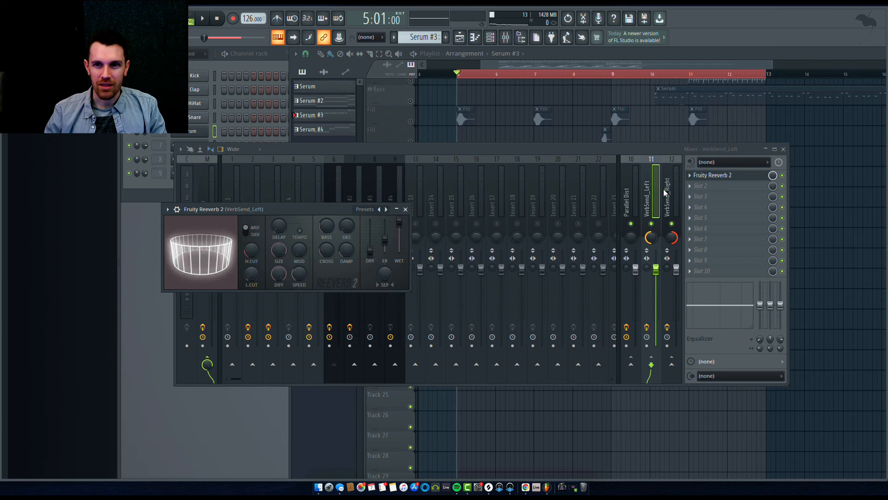
left_click(667, 191)
left_click(708, 175)
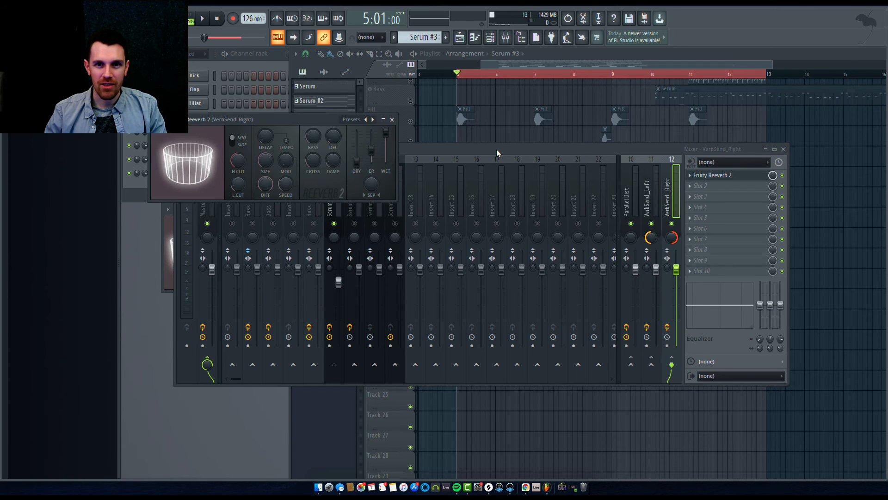
Arrange the mixer and both Fruity Reeverb 2 windows so the two reverbs and the panned send tracks can be compared.
left_click_drag(496, 149, 583, 143)
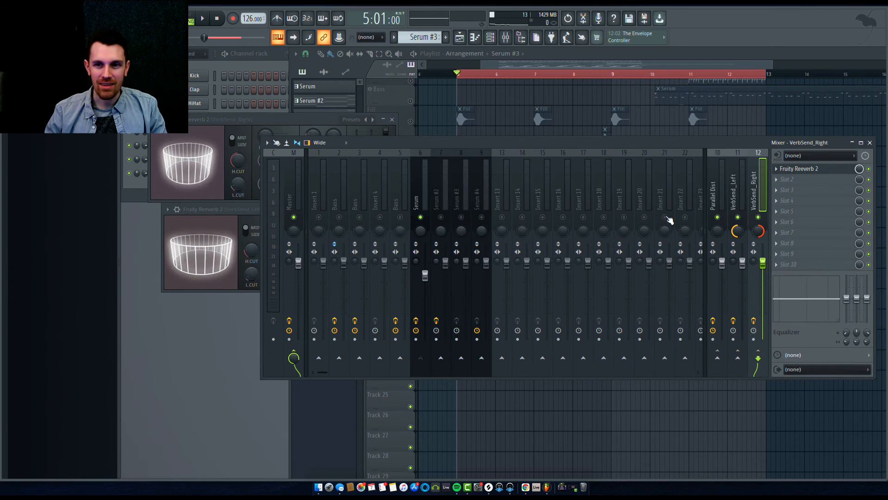
left_click(737, 233)
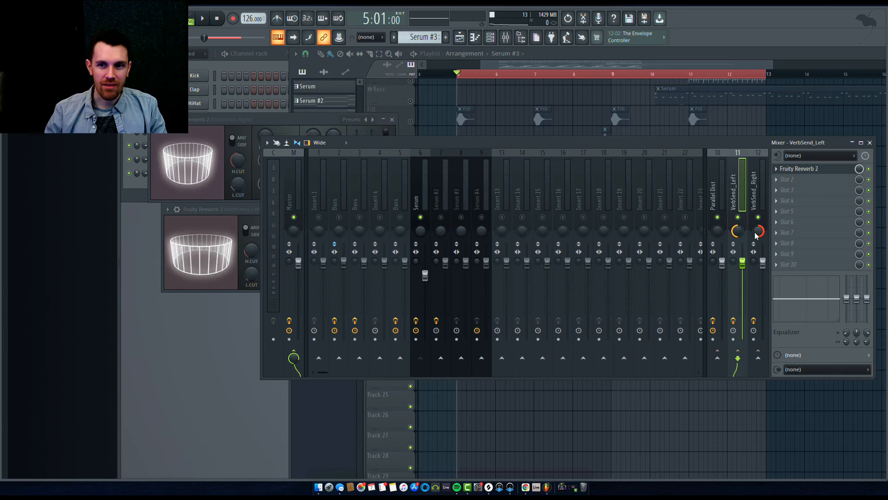
left_click(759, 203)
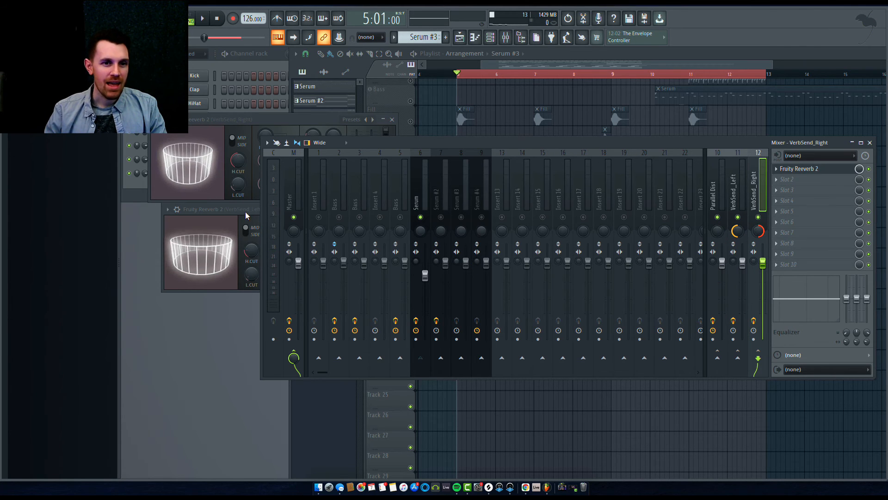
left_click_drag(246, 212, 192, 224)
mouse_move(237, 120)
left_mouse_down()
mouse_move(196, 134)
mouse_move(224, 118)
left_mouse_up()
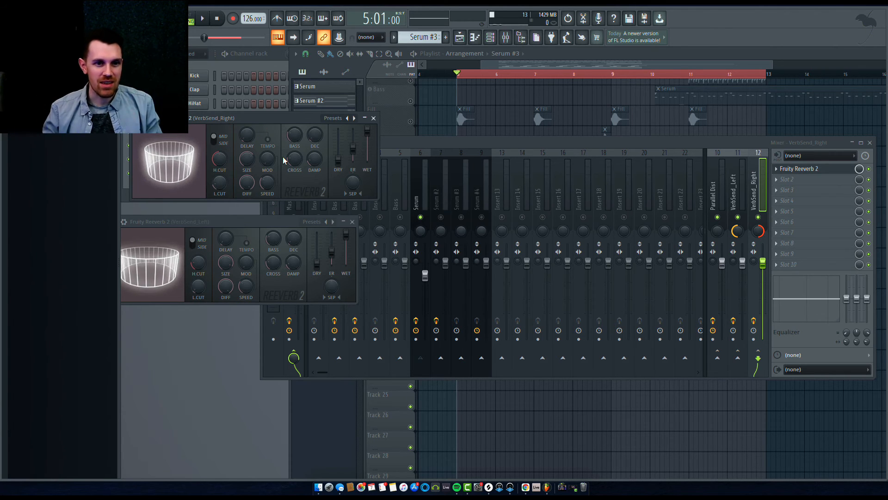
left_click_drag(265, 222, 283, 224)
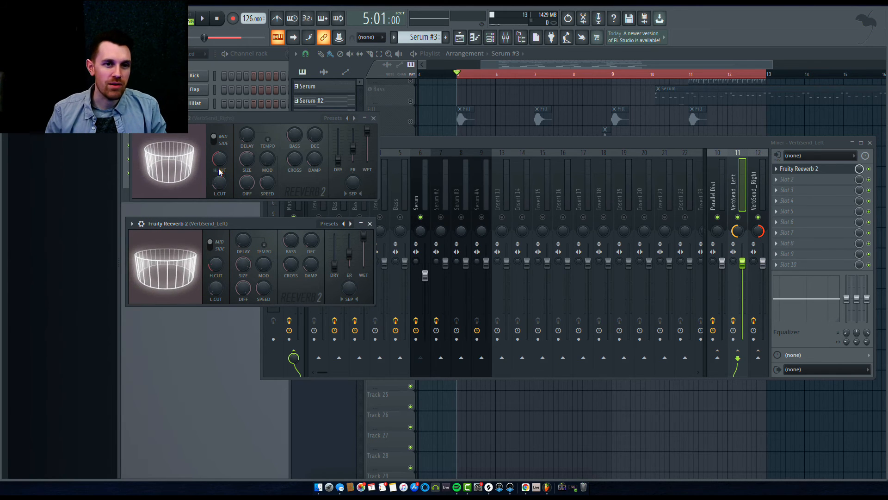
Compare the high-cut, low-cut and delay controls on the VerbSend_Right and VerbSend_Left Fruity Reeverb 2 plugins.
mouse_move(219, 160)
left_mouse_down()
mouse_move(219, 173)
mouse_move(220, 166)
left_mouse_up()
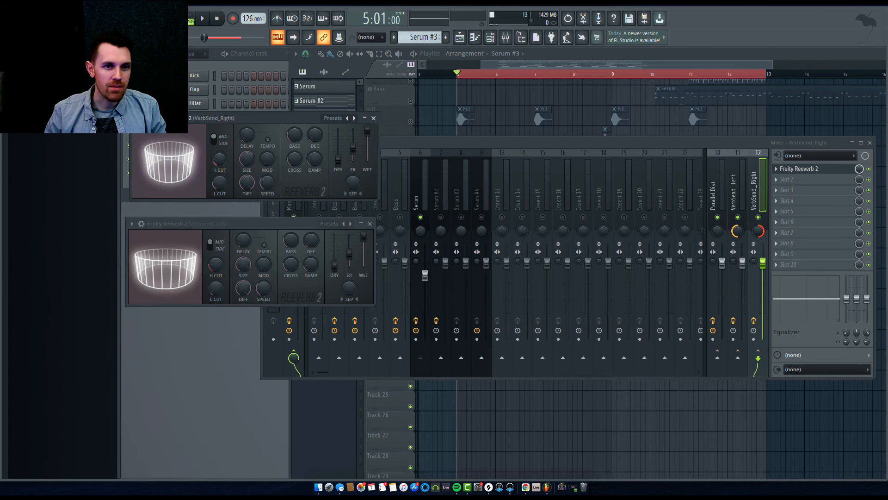
left_click(220, 294)
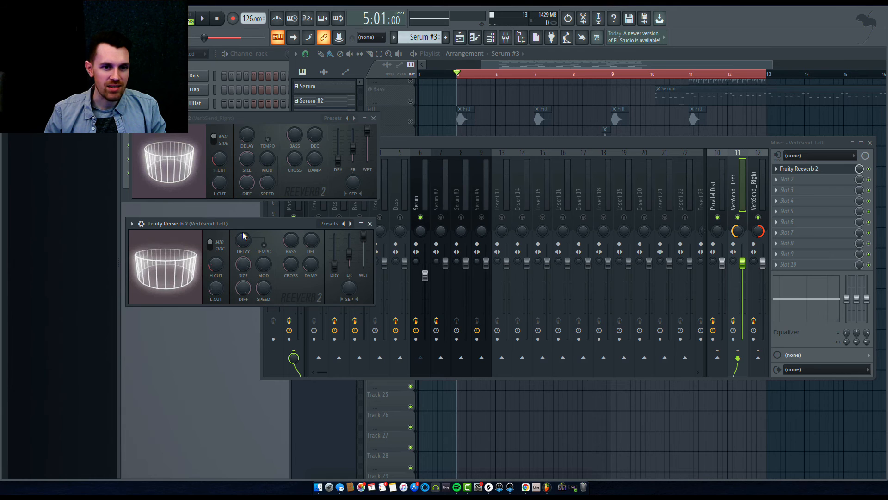
left_click(242, 138)
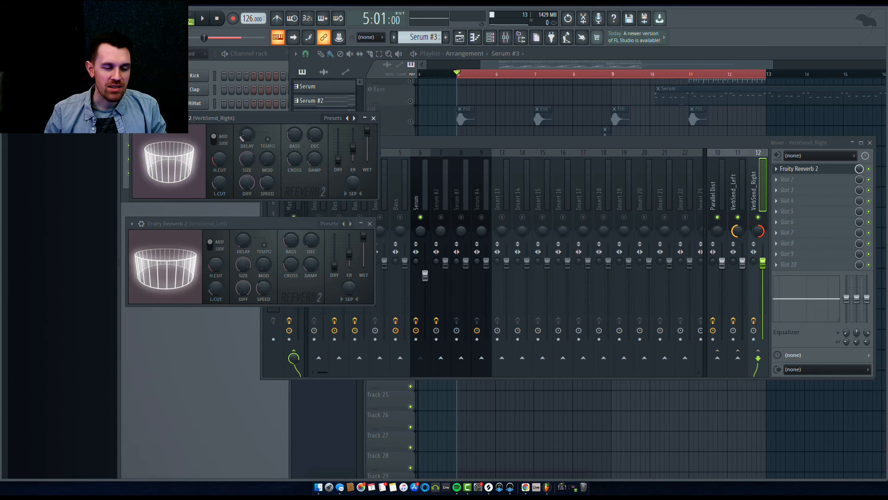
left_click(241, 244)
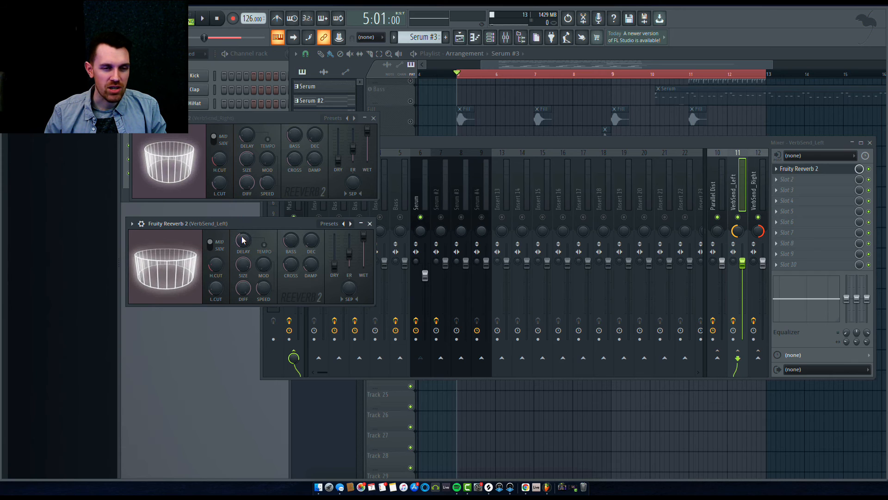
left_click(254, 131)
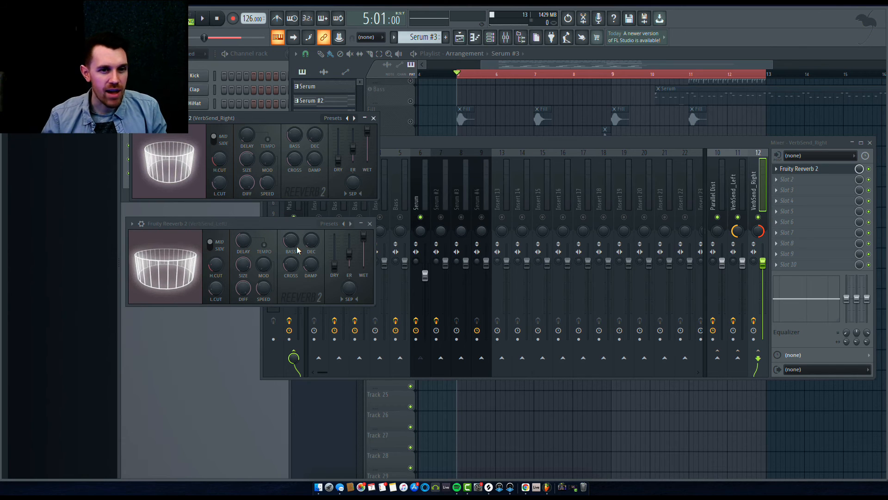
Try a smaller room size and a different delay on VerbSend_Left's reverb to contrast it with VerbSend_Right.
left_click(248, 257)
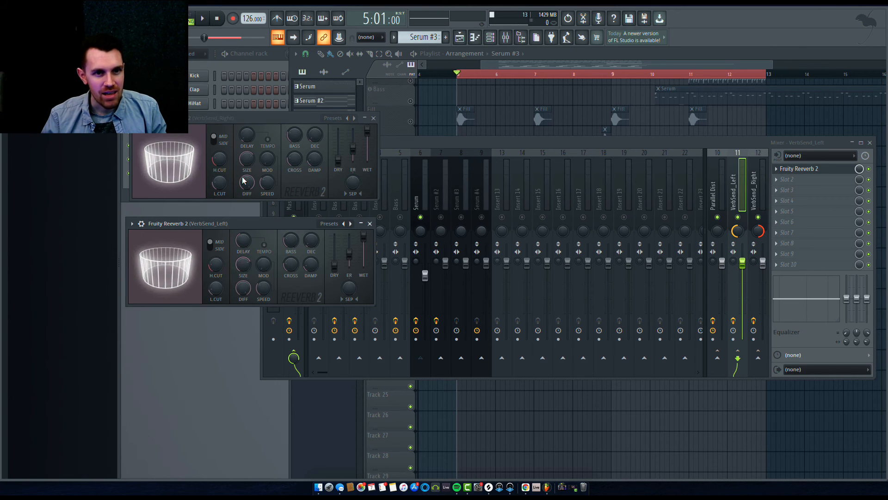
left_click(243, 264)
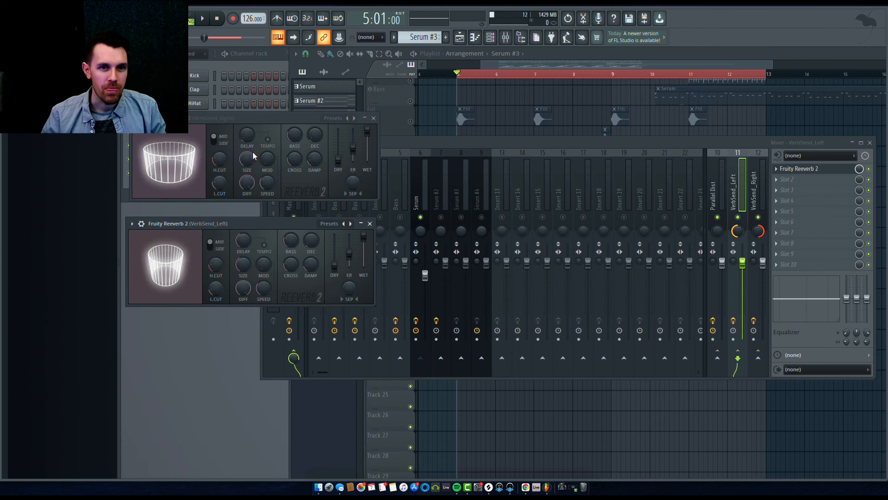
left_click(317, 148)
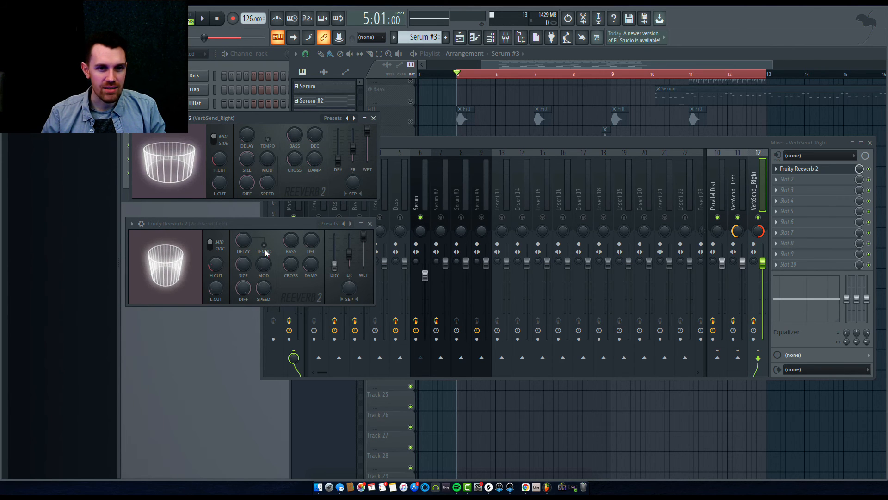
left_click(244, 246)
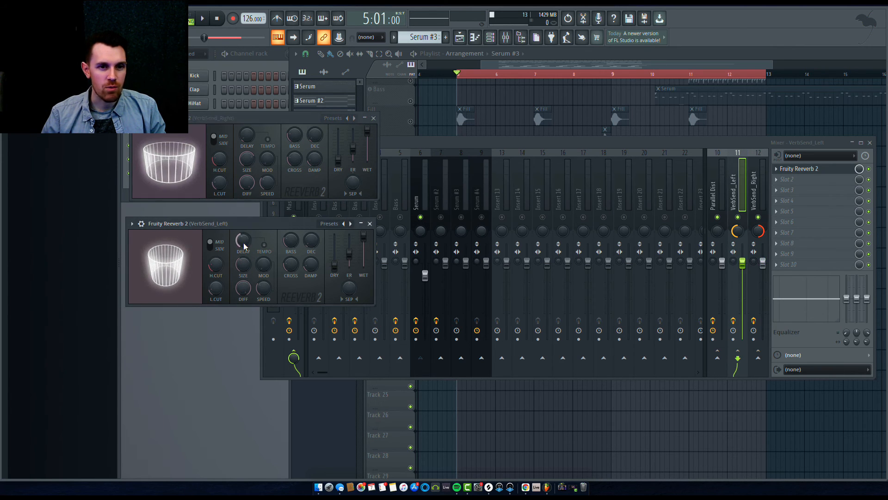
left_click(248, 139)
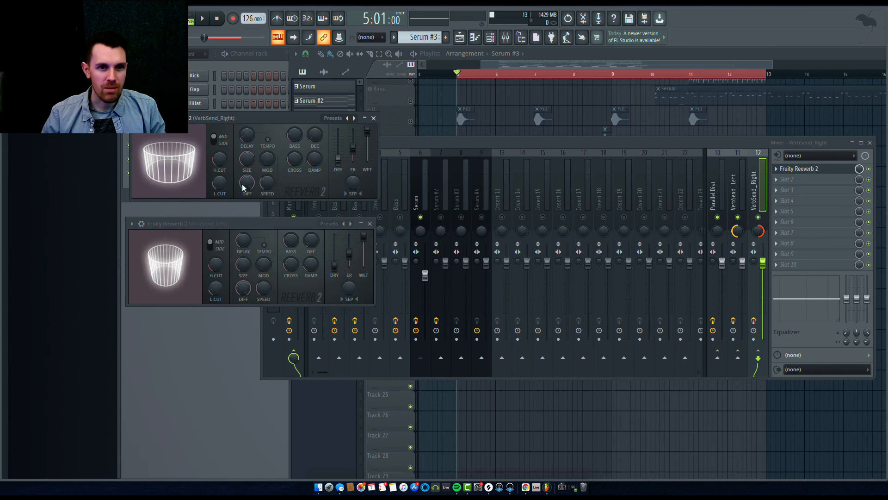
Check the dry and wet levels on both Fruity Reeverb 2 plugins.
left_click(335, 266)
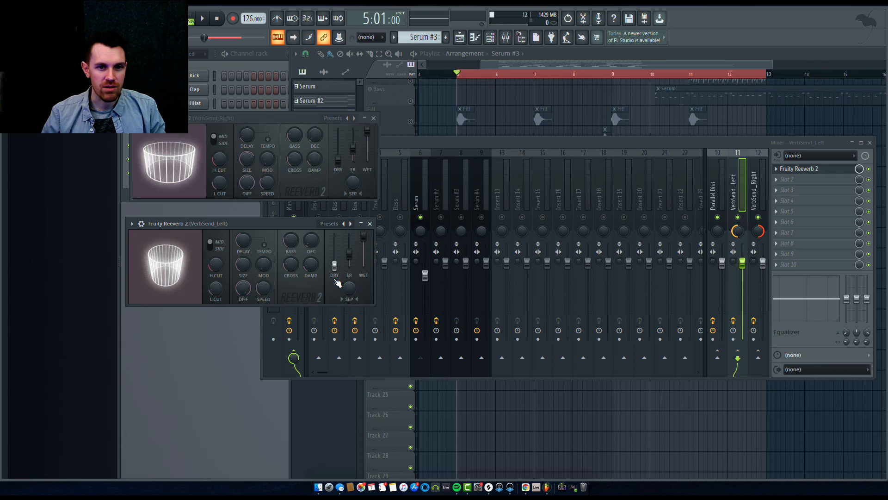
left_click(338, 160)
left_click(363, 236)
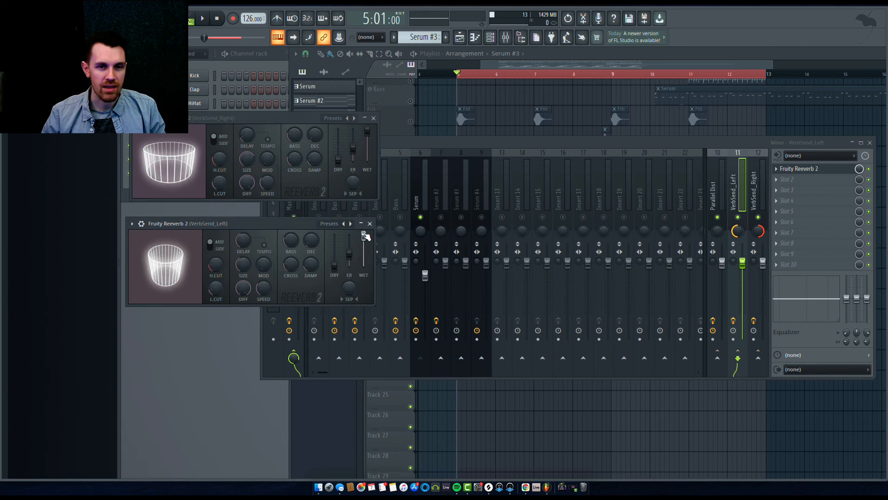
left_click(367, 132)
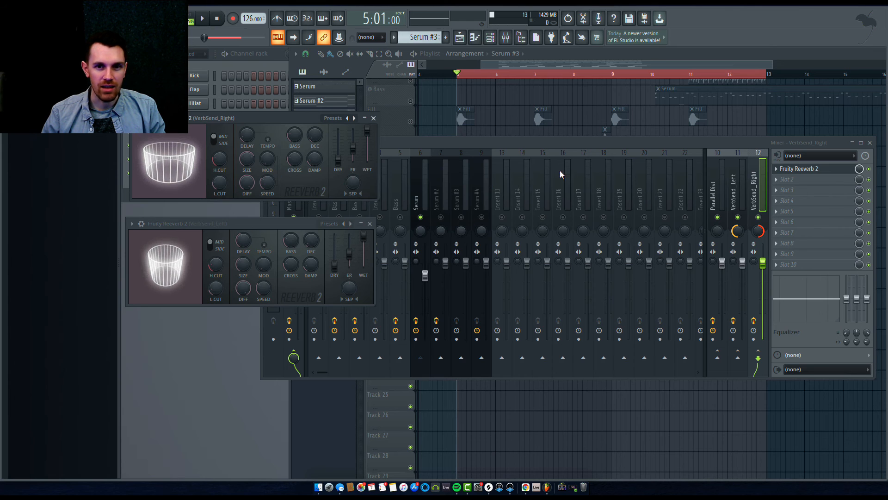
Play the loop while adjusting the high cut on VerbSend_Right's reverb and the low cut on VerbSend_Left's, and stop playback.
left_click_drag(567, 142, 553, 142)
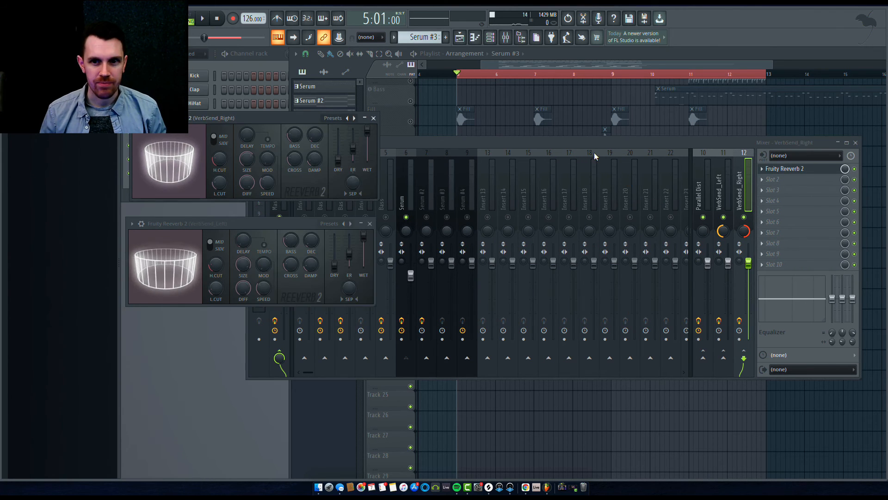
left_click(590, 145)
key("space")
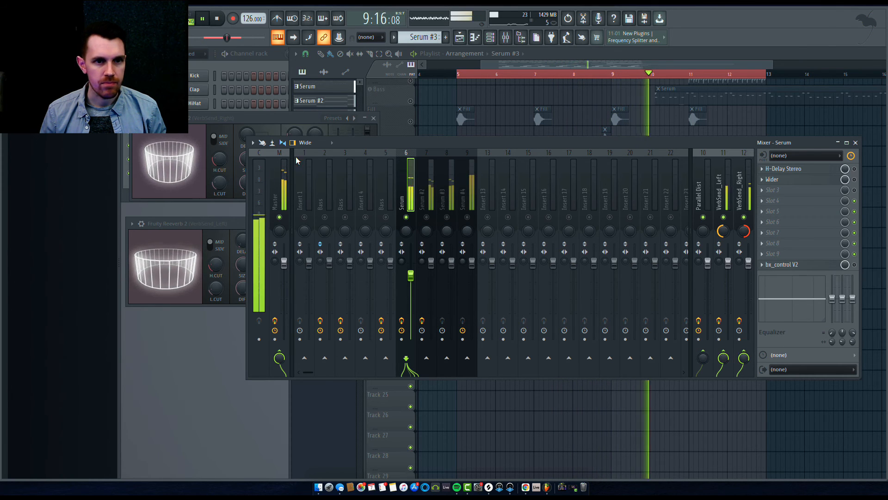
left_click(226, 152)
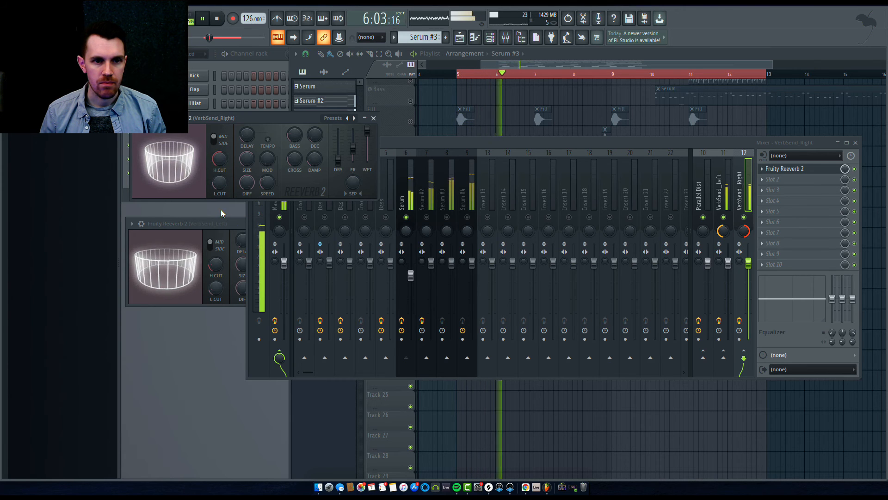
left_click(221, 223)
left_click_drag(218, 287, 217, 274)
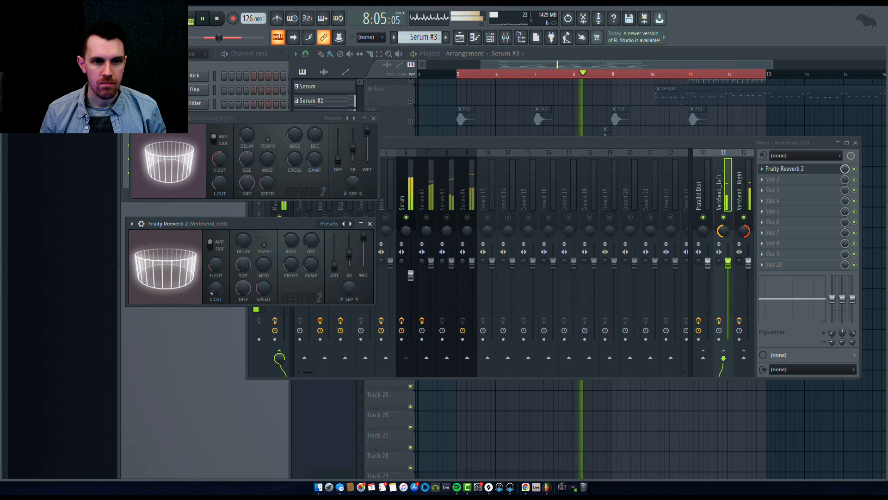
left_click(226, 184)
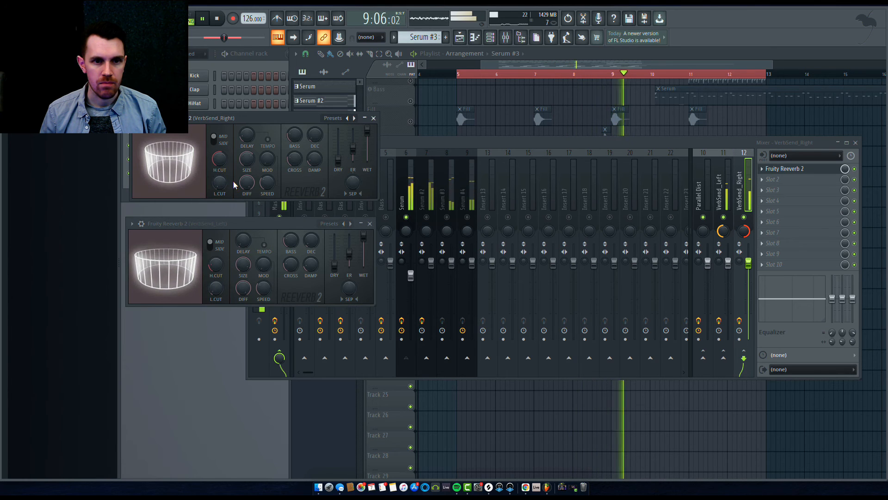
key("space")
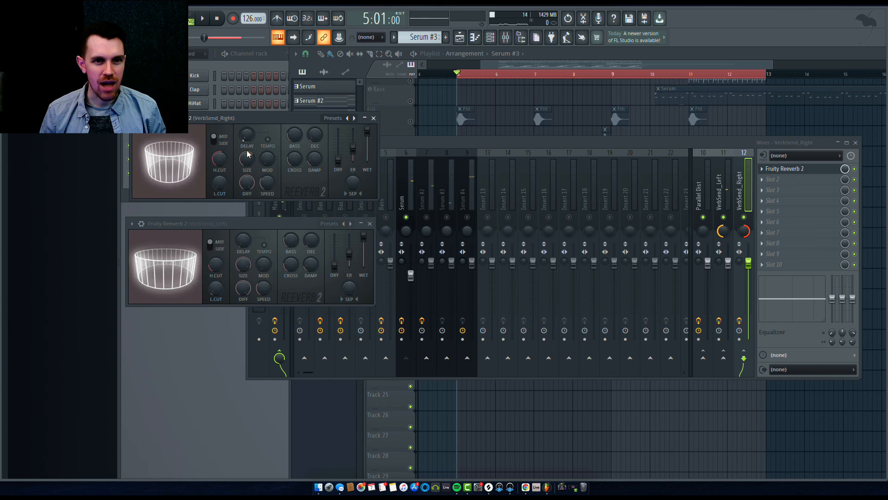
Fine-tune the low cut on both Fruity Reeverb 2 plugins and the room size on VerbSend_Right's reverb.
left_click(211, 290)
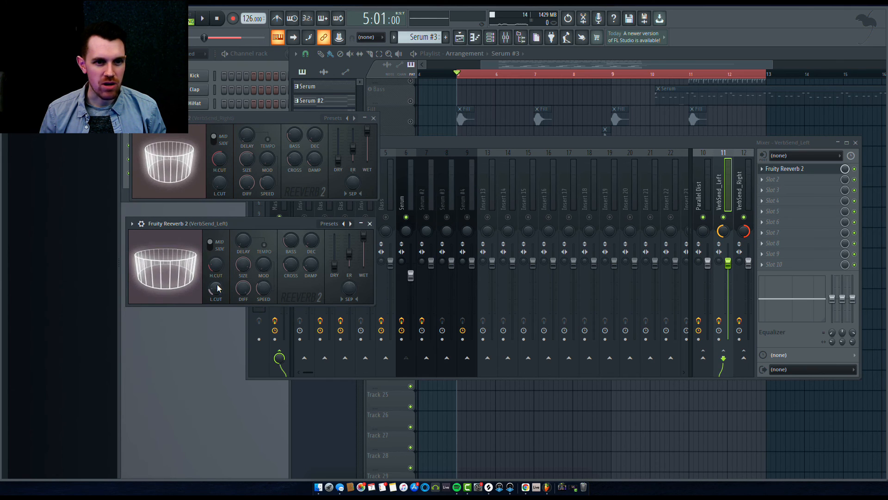
left_click(215, 186)
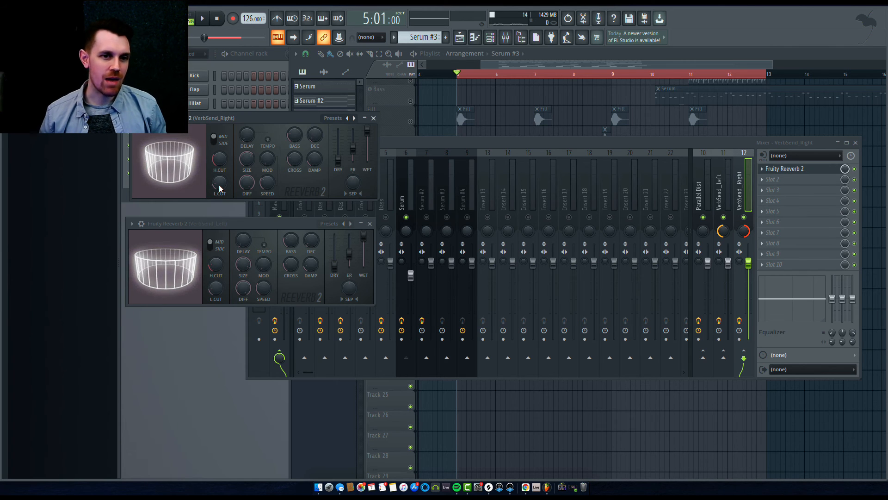
left_click_drag(246, 161, 247, 157)
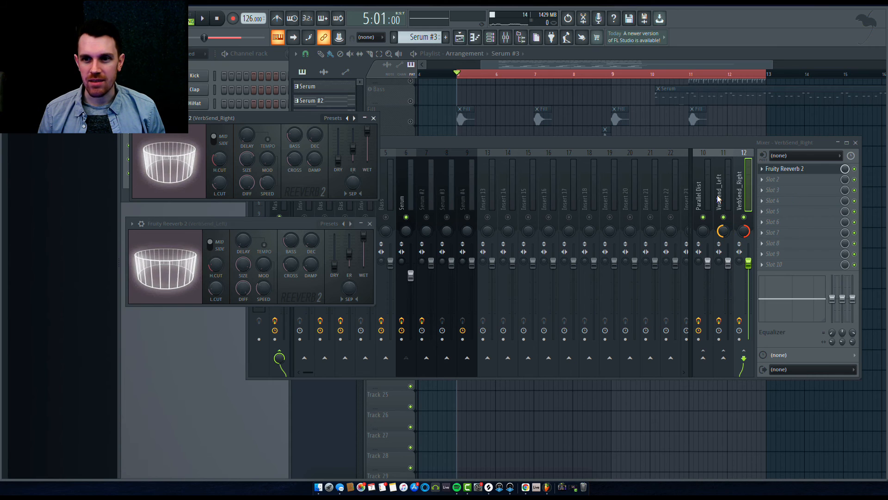
Add Fruity Delay 3 after the reverb in slot 2 of both the VerbSend_Left and VerbSend_Right mixer tracks.
left_click(730, 274)
left_click(786, 180)
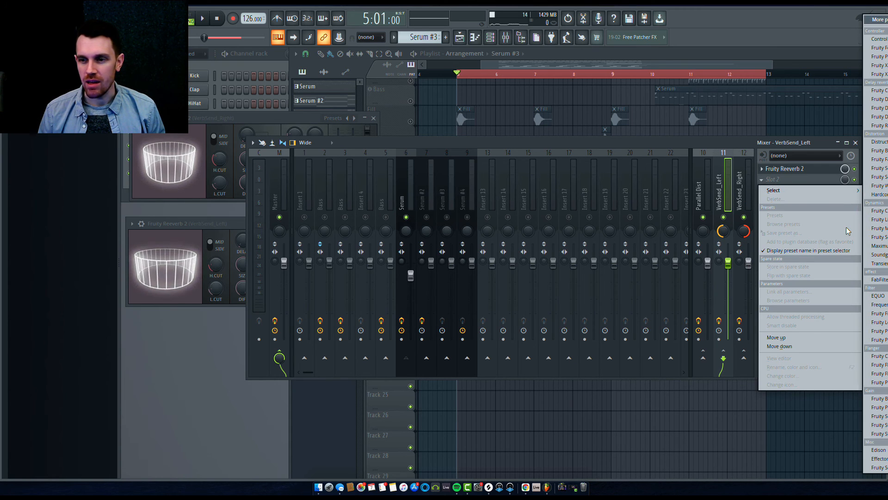
mouse_move(807, 190)
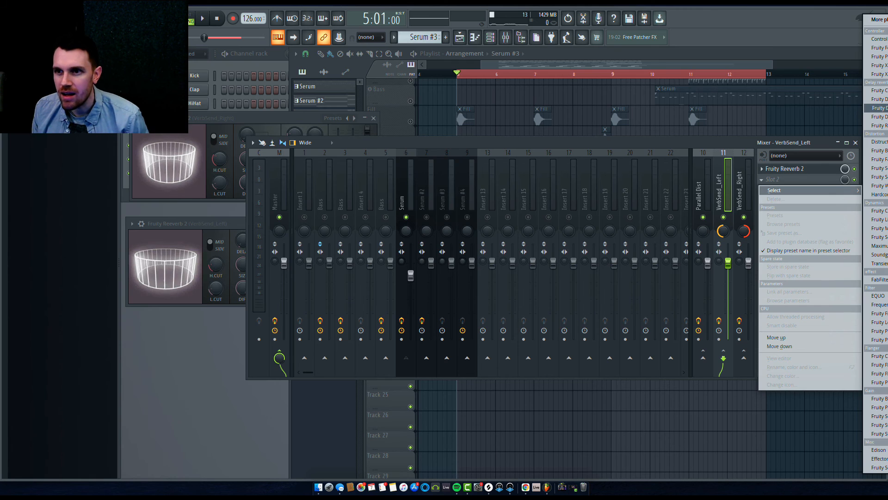
left_click(876, 108)
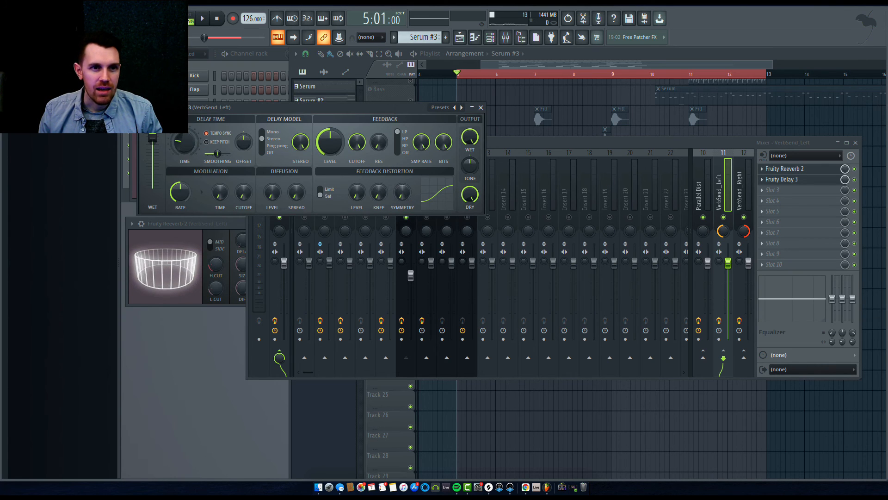
left_click(740, 190)
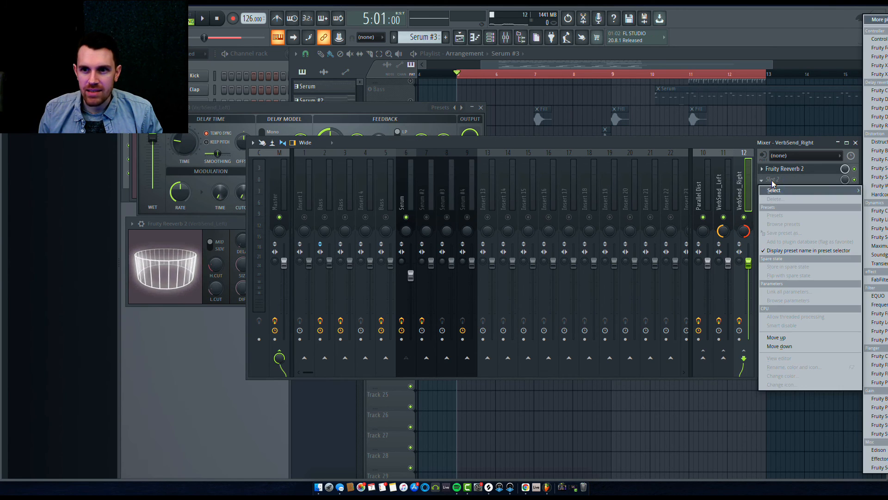
left_click(768, 179)
left_click(876, 108)
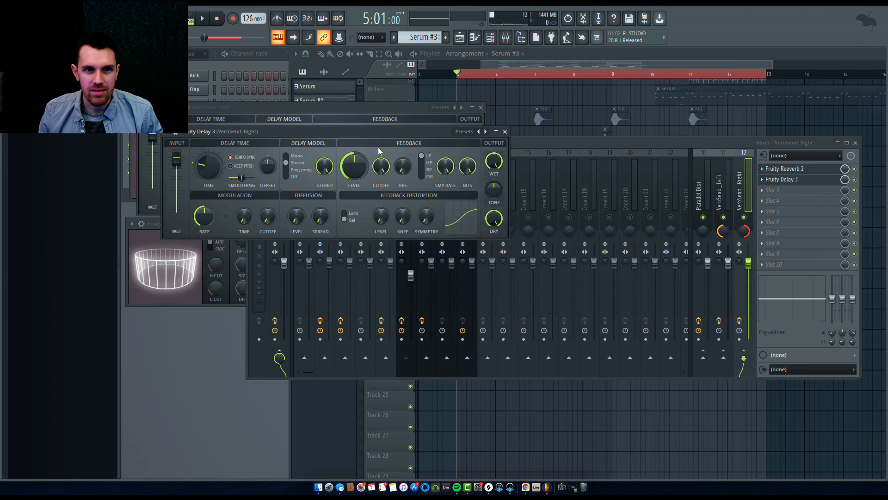
Change the delay time on VerbSend_Right's Fruity Delay 3 and turn the dry output fully down on both delays.
left_click_drag(359, 128, 363, 225)
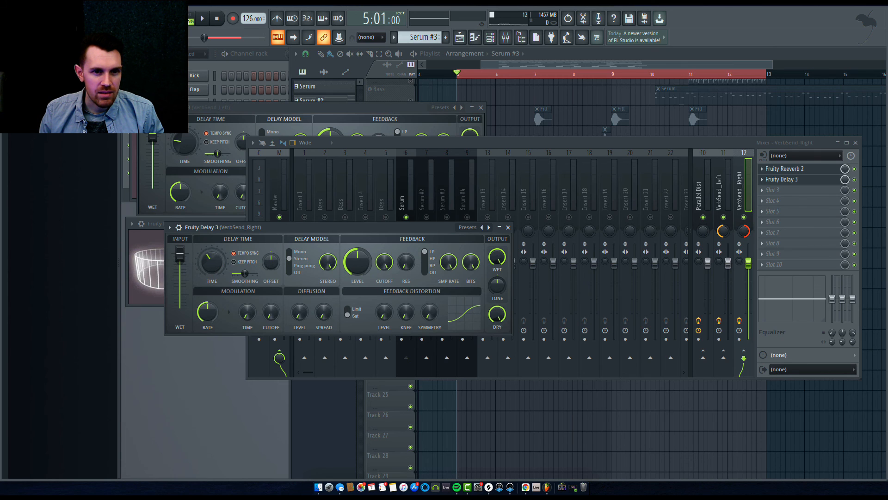
left_click(185, 145)
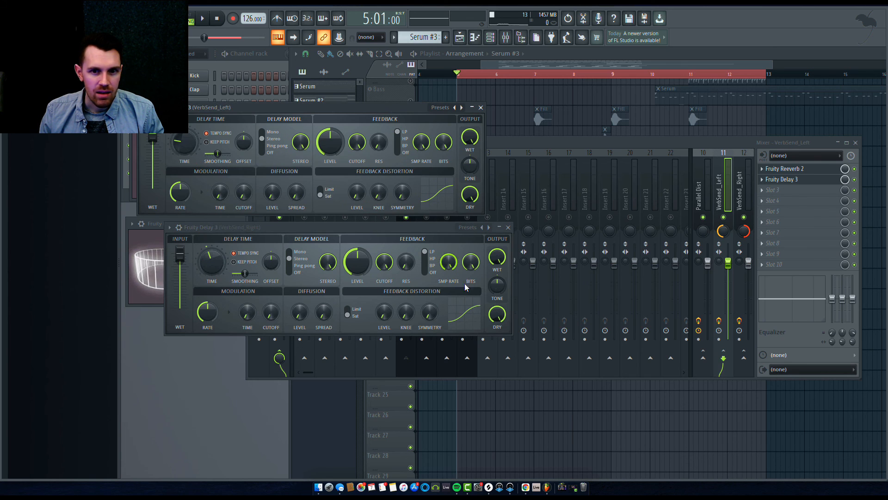
left_click_drag(497, 314, 497, 357)
left_click_drag(470, 194, 469, 236)
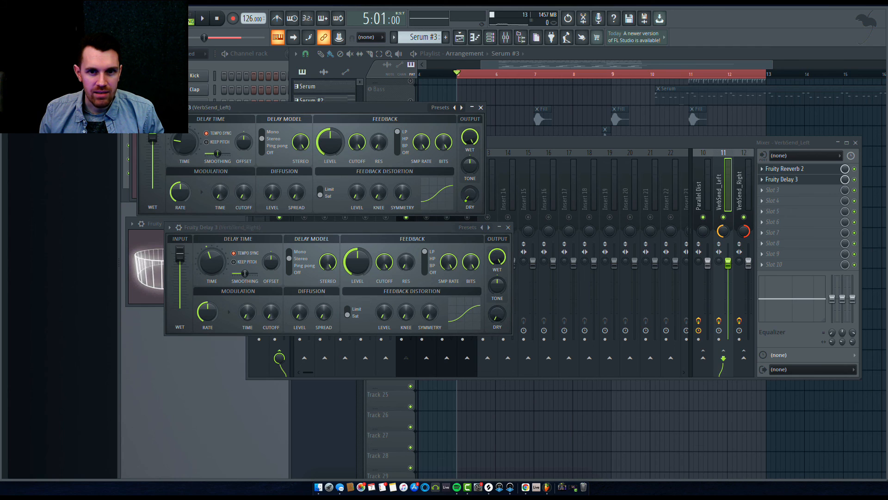
Lower the wet output slightly on the VerbSend_Right and VerbSend_Left Fruity Delay 3 plugins.
left_click(496, 257)
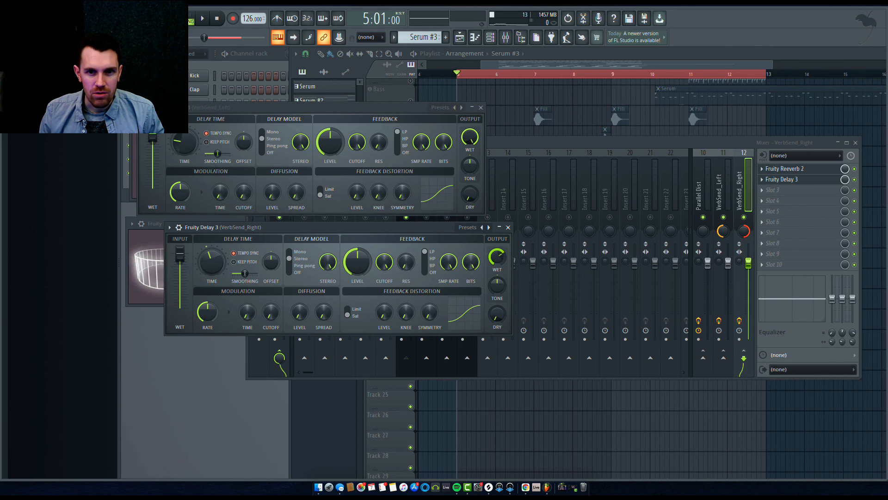
left_click(470, 139)
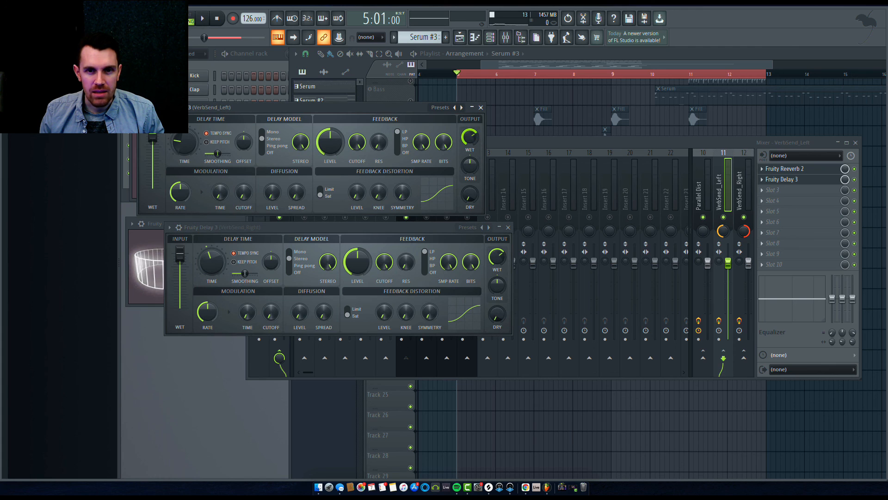
left_click(497, 245)
Play the loop with the new delays, check Serum's send levels to the two reverb tracks, and stop playback.
key("space")
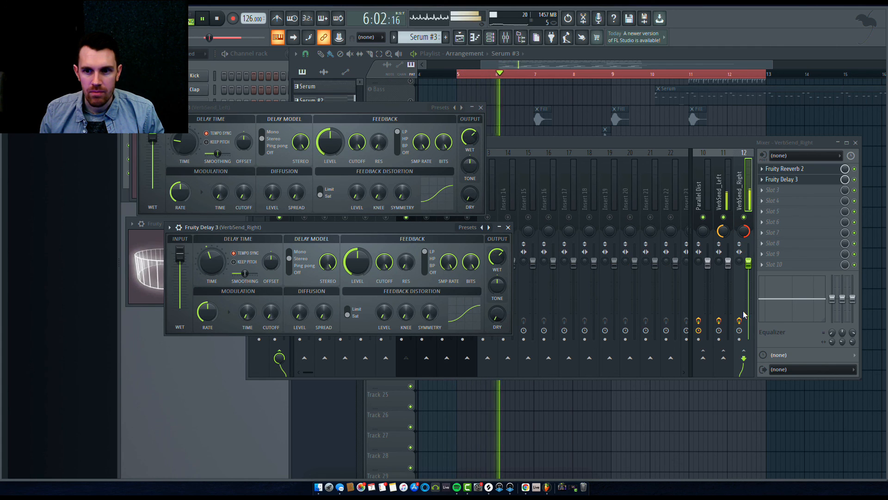
left_click(687, 148)
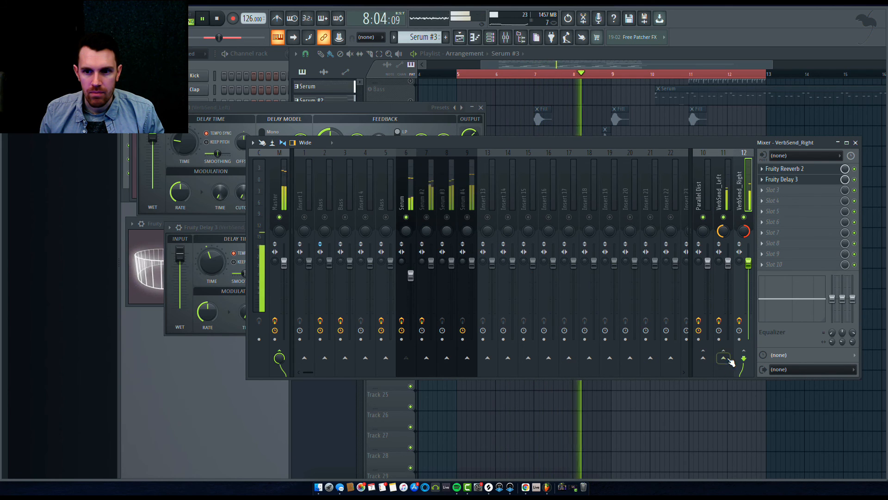
left_click(407, 199)
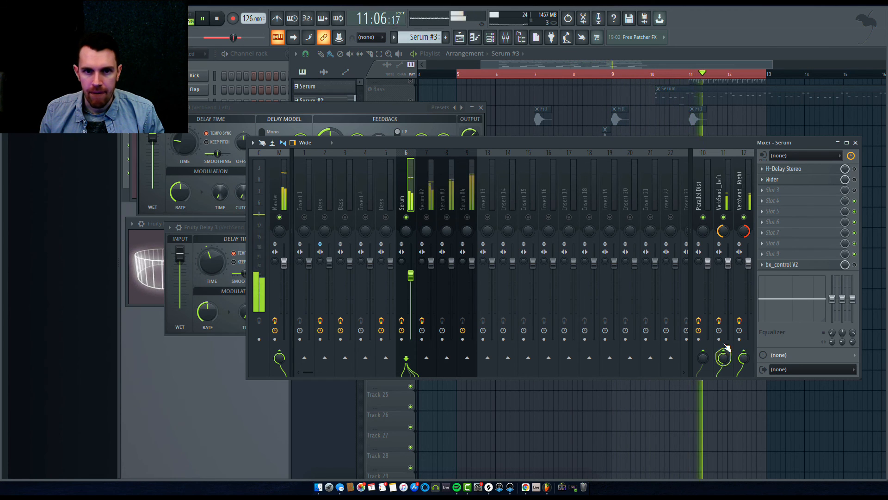
key("space")
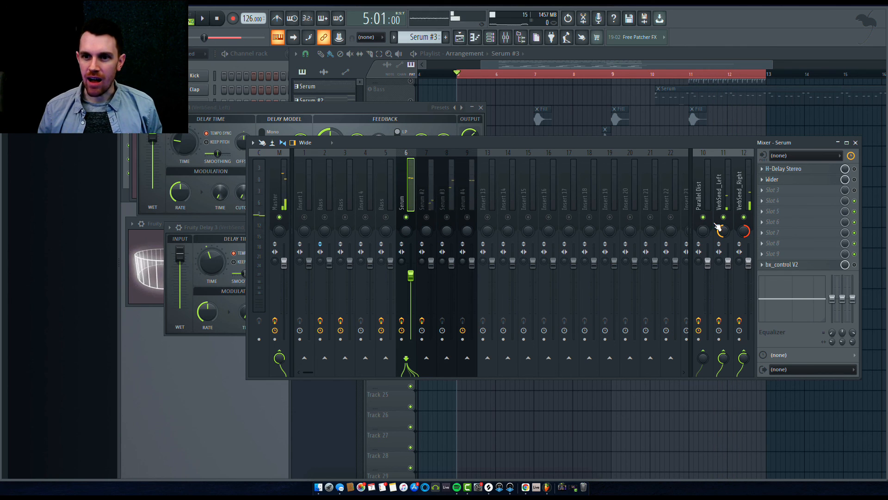
Play the loop to compare it with VerbSend_Left and VerbSend_Right muted, stop playback, and select the VerbSend_Right track.
key("space")
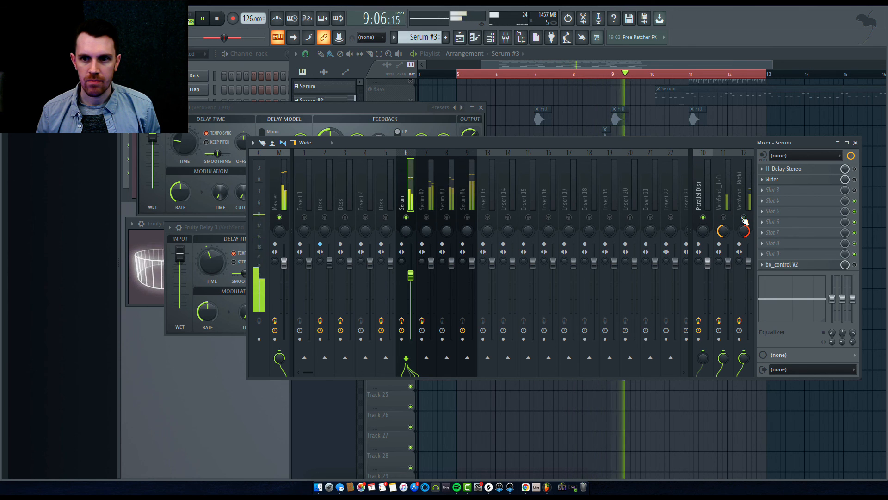
key("space")
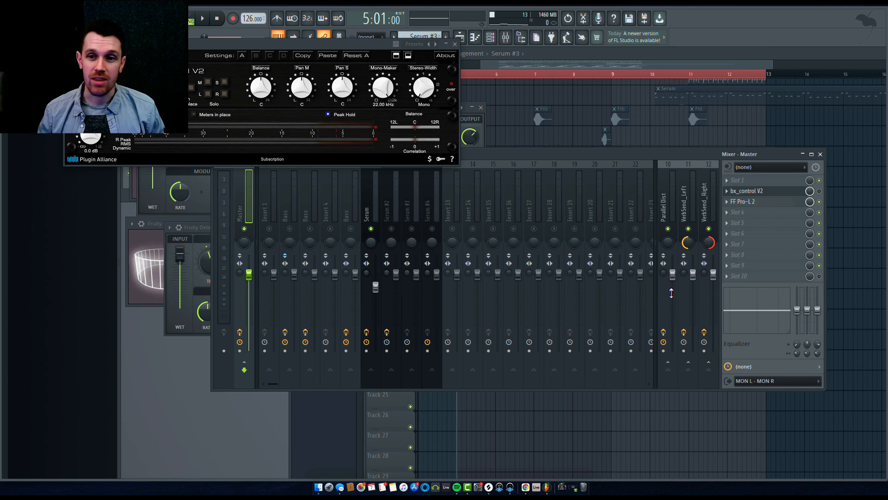
left_click(680, 194)
left_click(703, 199)
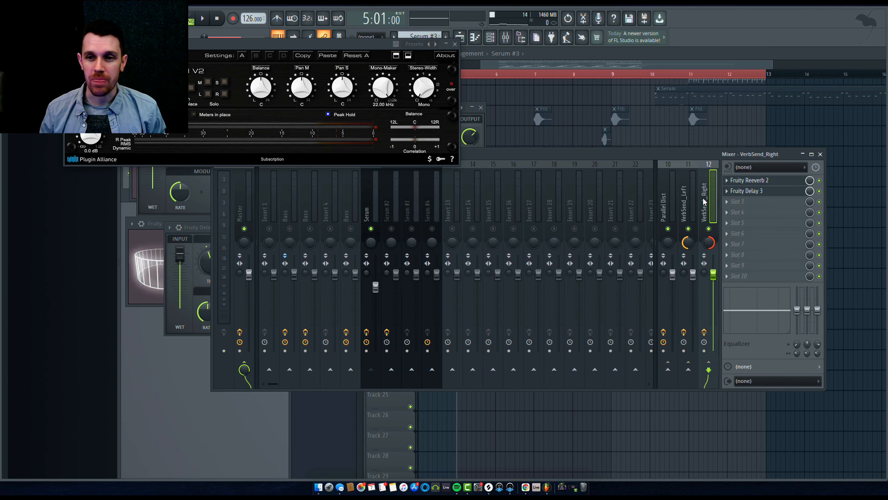